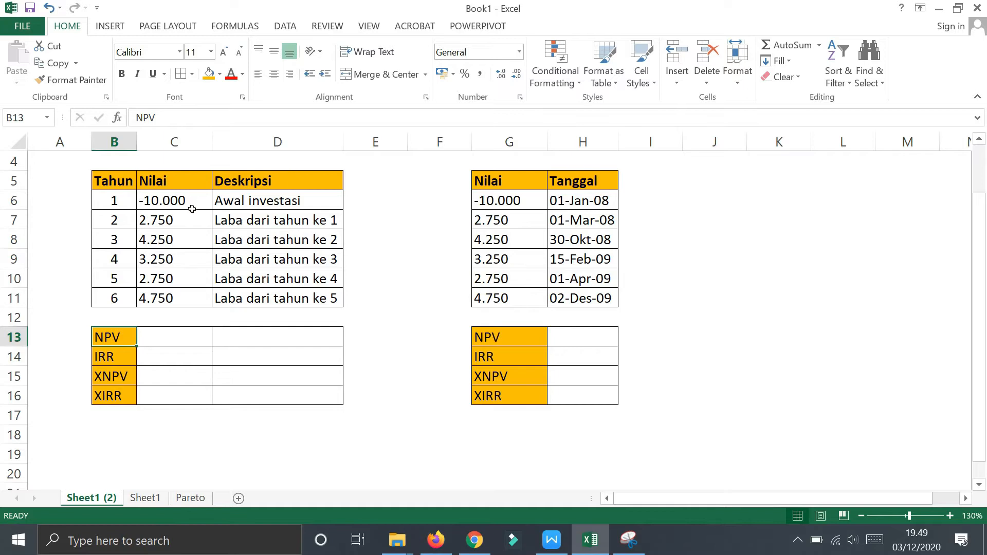
# Step: Examine the yearly profit descriptions in the first table and the cash flow dates in the Tanggal column
pyautogui.moveTo(260, 224); pyautogui.dragTo(258, 298)
pyautogui.click(283, 221)
pyautogui.moveTo(283, 222); pyautogui.dragTo(278, 310)
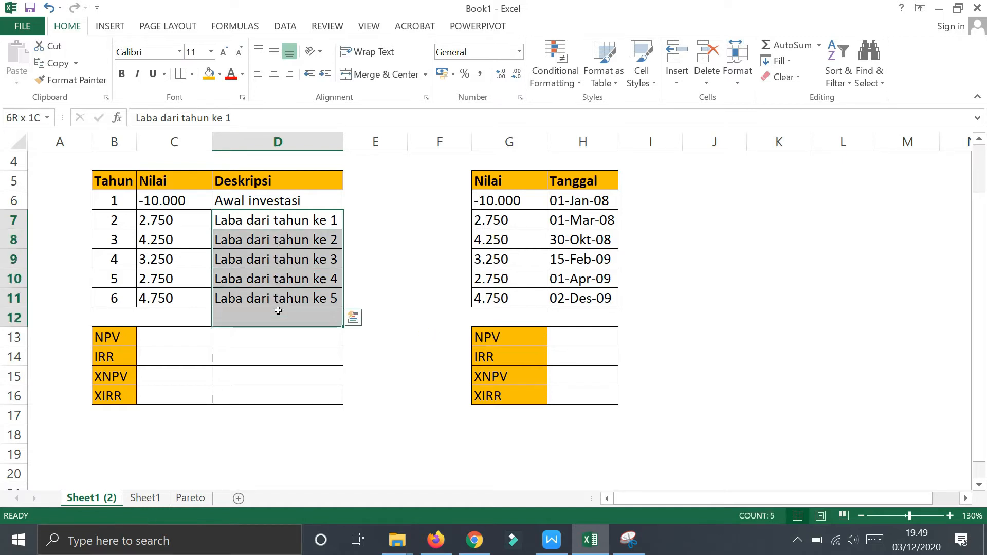
pyautogui.click(249, 254)
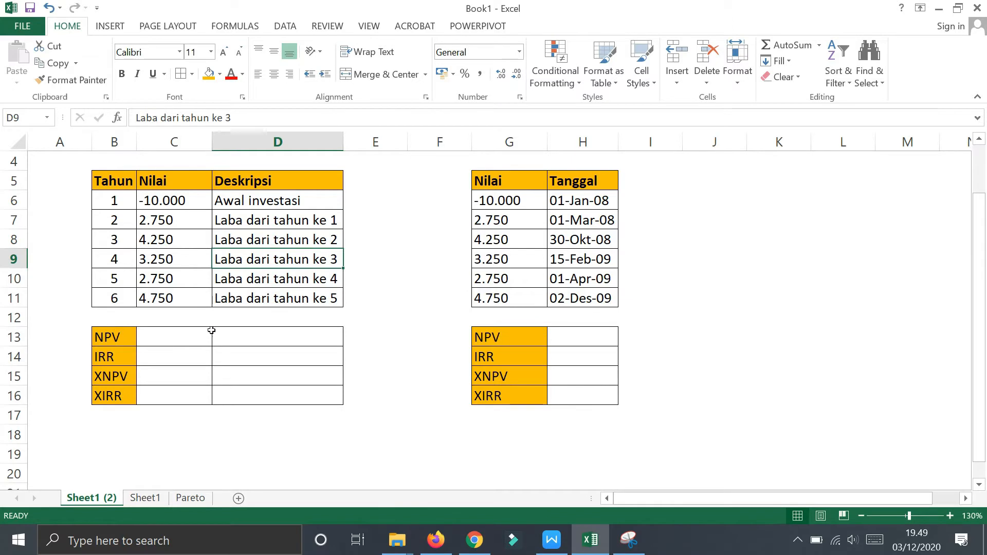
pyautogui.click(109, 380)
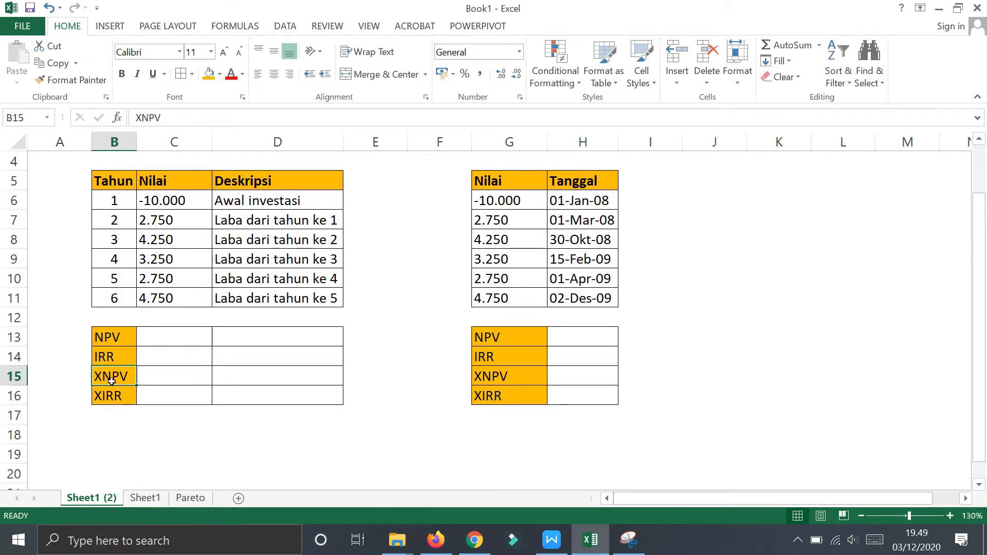
pyautogui.moveTo(590, 200); pyautogui.dragTo(580, 298)
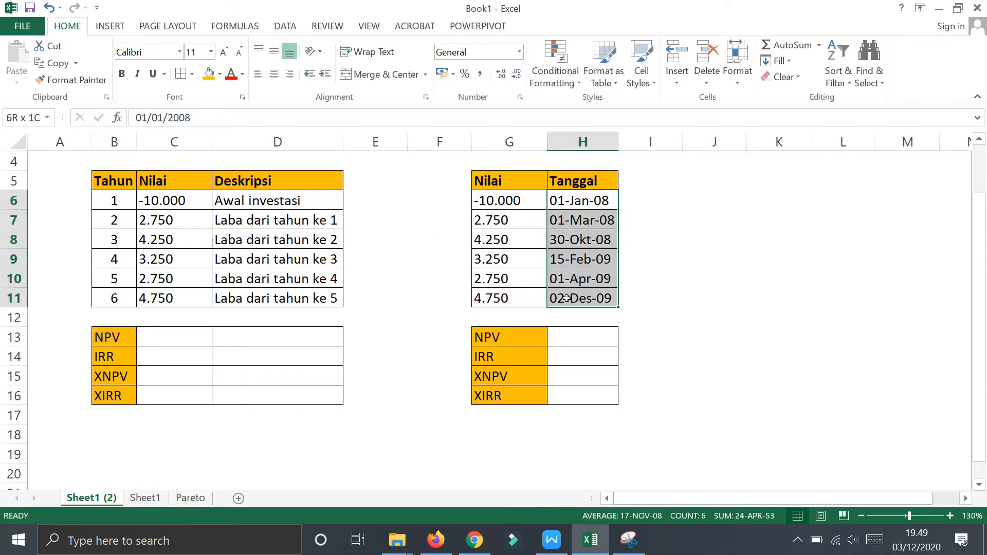
pyautogui.moveTo(586, 200); pyautogui.dragTo(578, 296)
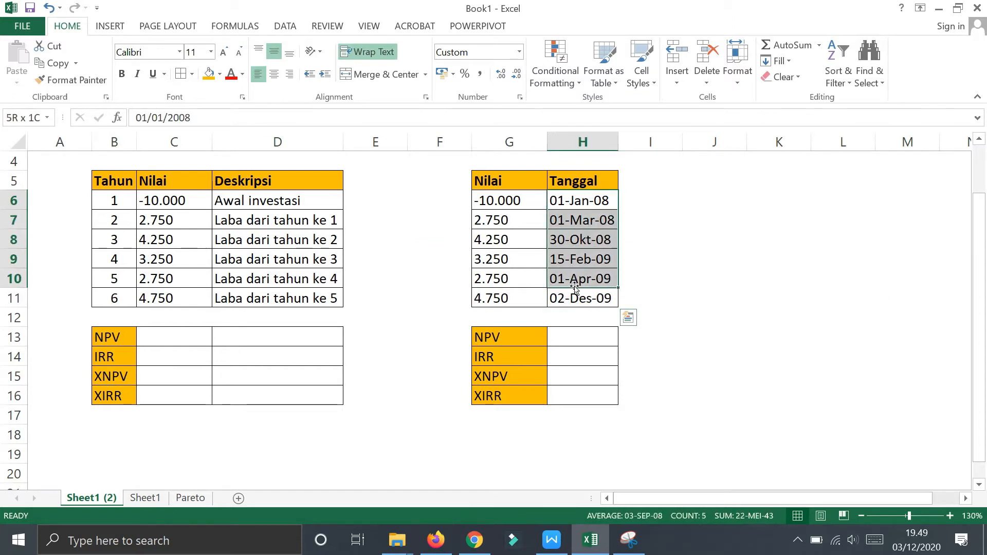
pyautogui.click(580, 297)
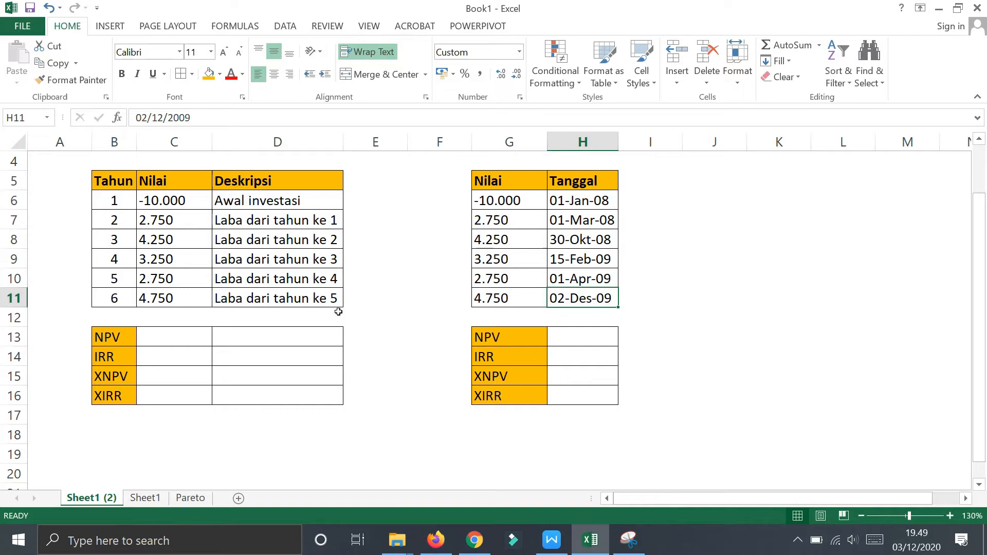
# Step: Calculate the NPV in C13 with a rate of 0,13 and the cash flows C6:C11
pyautogui.click(173, 340)
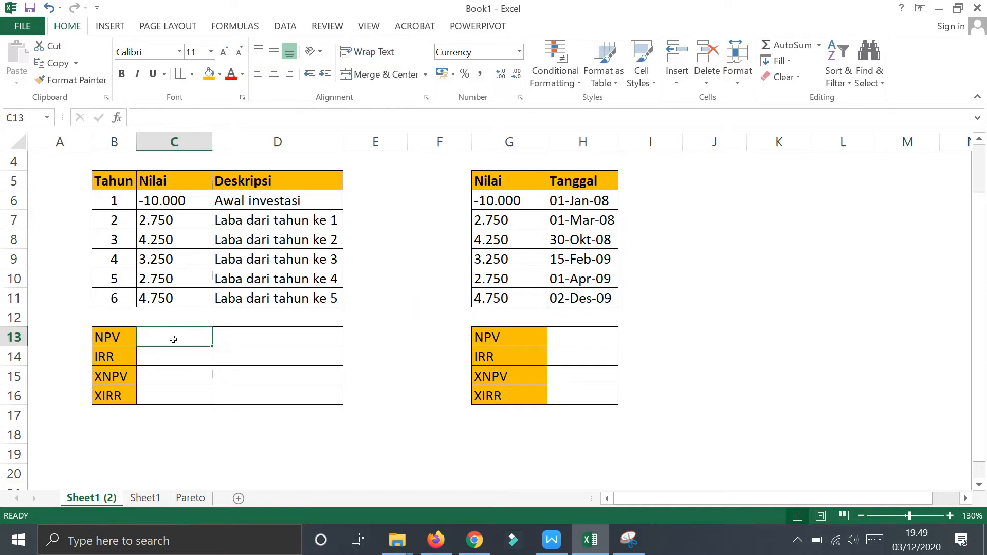
pyautogui.write('=')
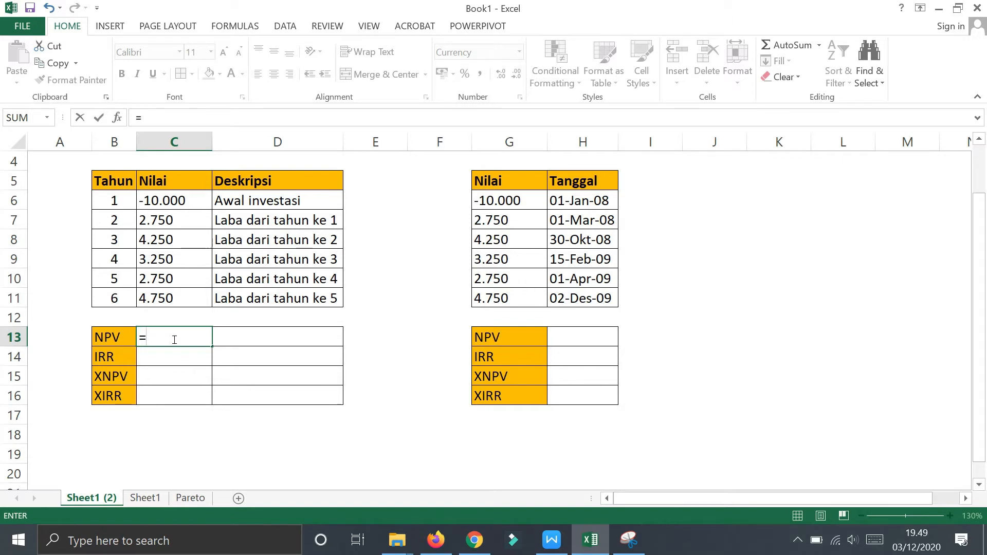
pyautogui.write('npv')
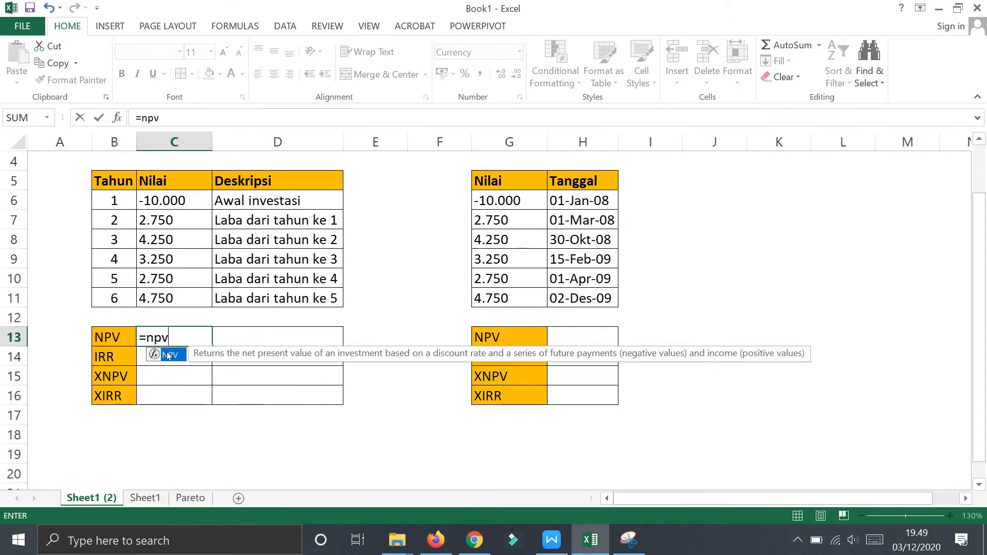
pyautogui.doubleClick(168, 355)
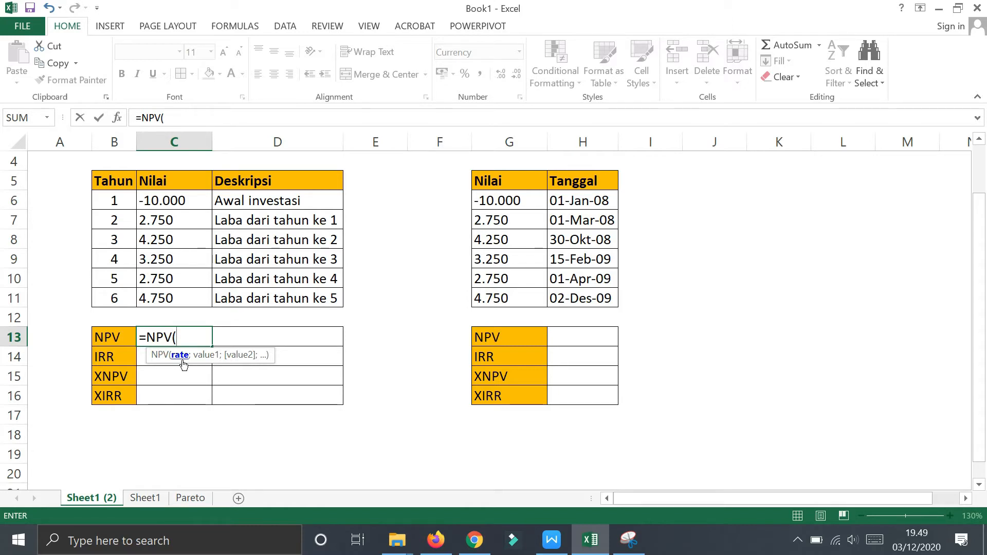
pyautogui.write('0,13;')
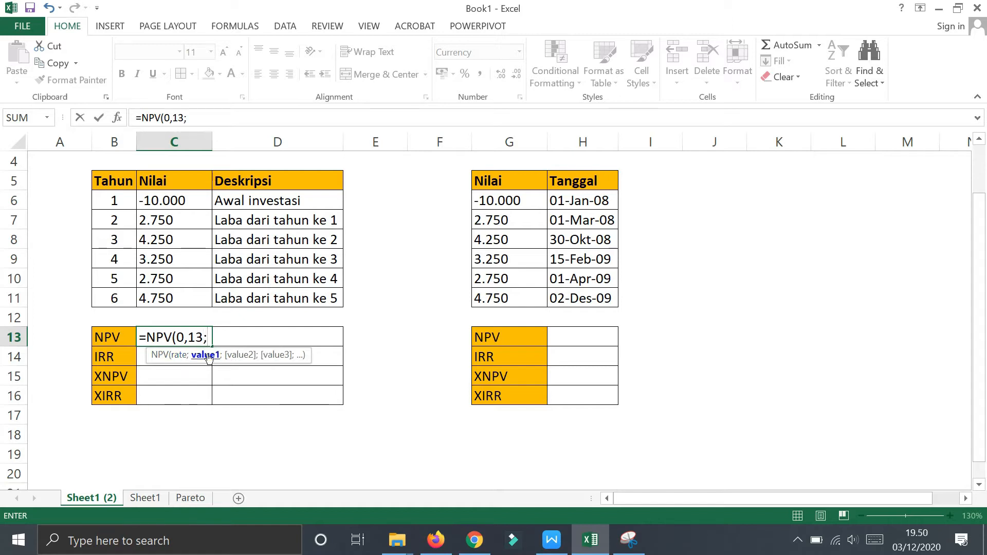
pyautogui.click(188, 200)
pyautogui.moveTo(189, 200); pyautogui.dragTo(177, 301)
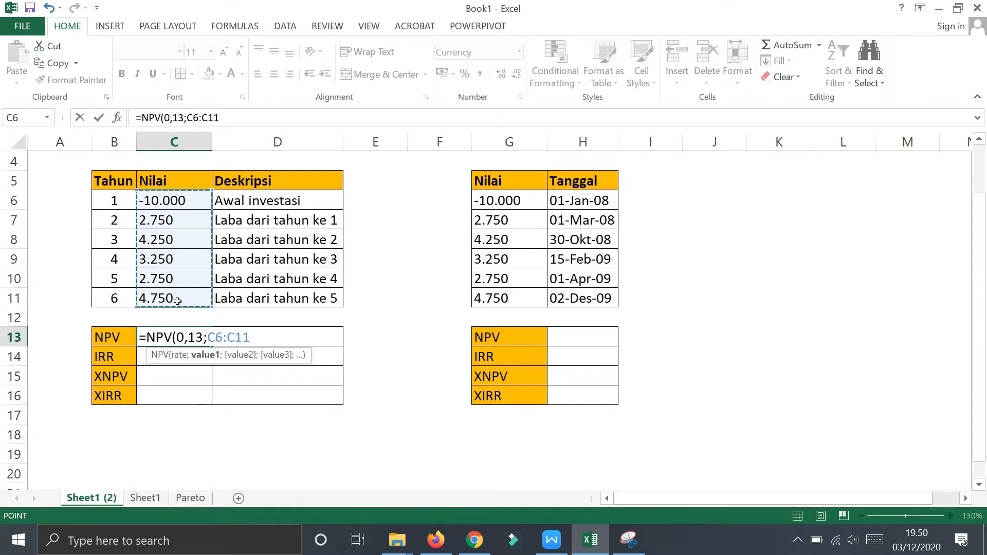
pyautogui.write(')')
pyautogui.press('Return')
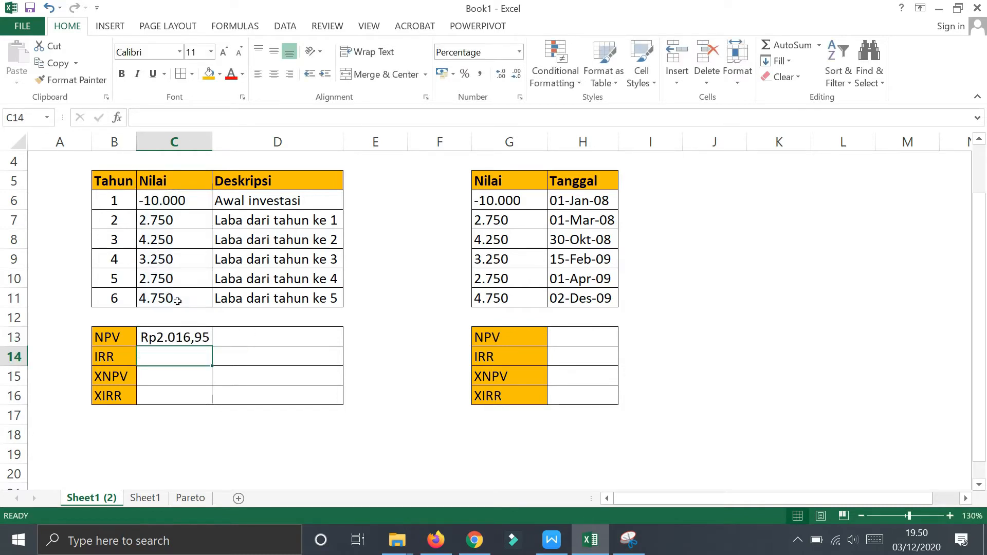
# Step: Copy the number format of cell C11 onto the NPV result in C13
pyautogui.click(175, 303)
pyautogui.click(72, 79)
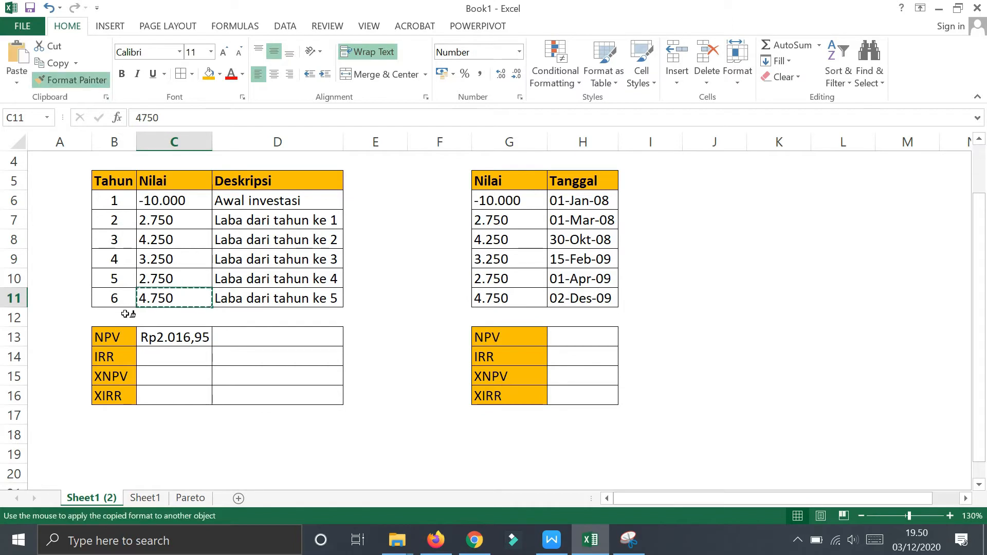
pyautogui.click(163, 343)
pyautogui.click(189, 383)
pyautogui.click(176, 346)
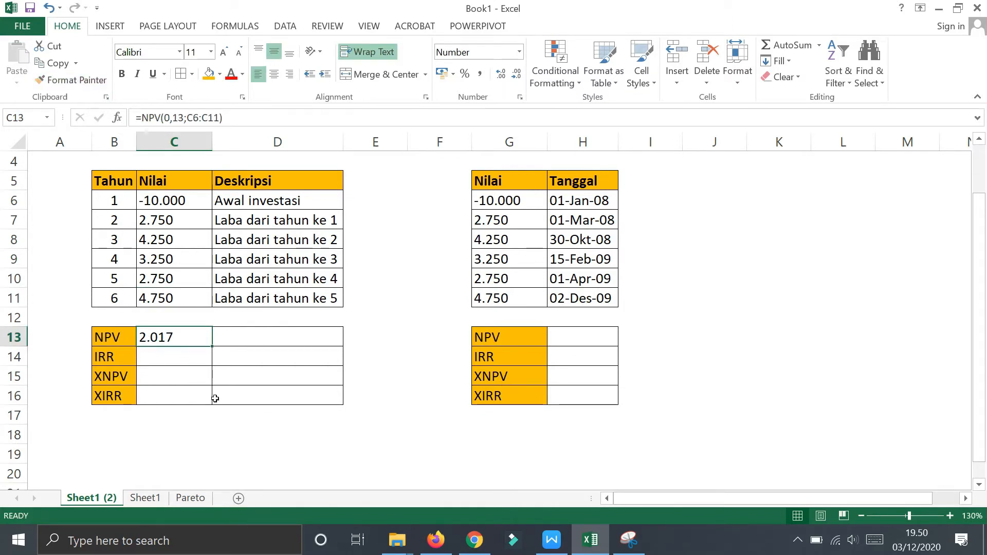
# Step: Calculate the IRR in C14 from the cash flows C6:C11, leaving the guess argument empty
pyautogui.click(170, 358)
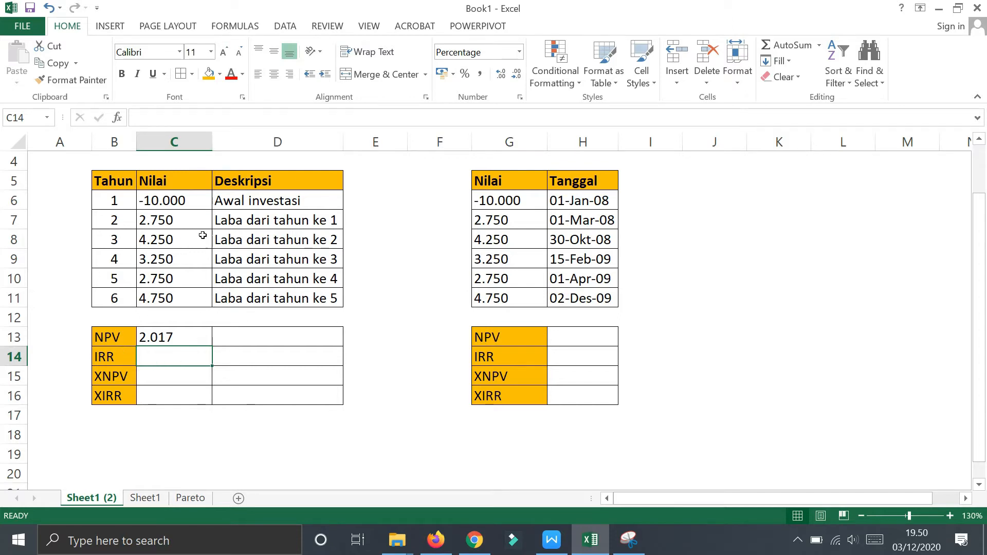
pyautogui.write('=irr')
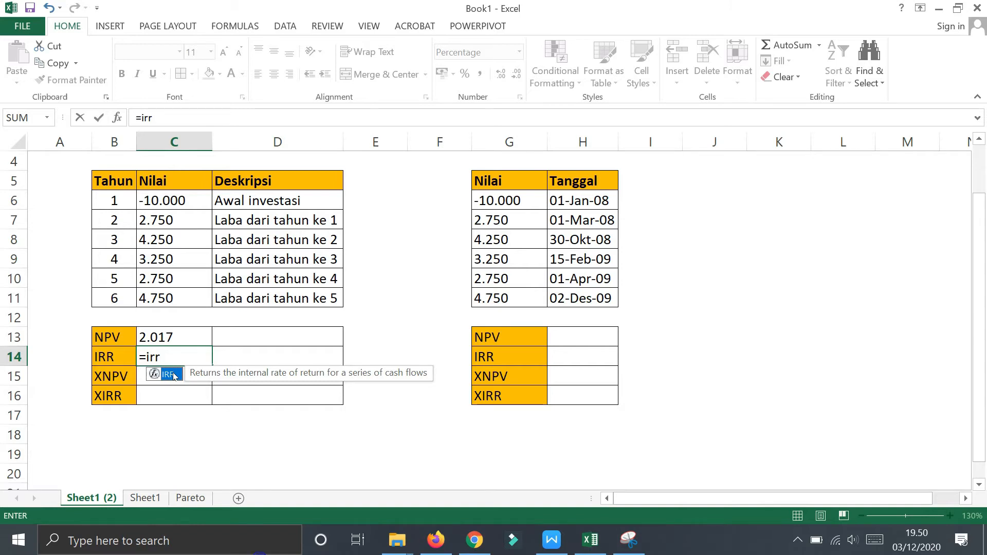
pyautogui.doubleClick(172, 376)
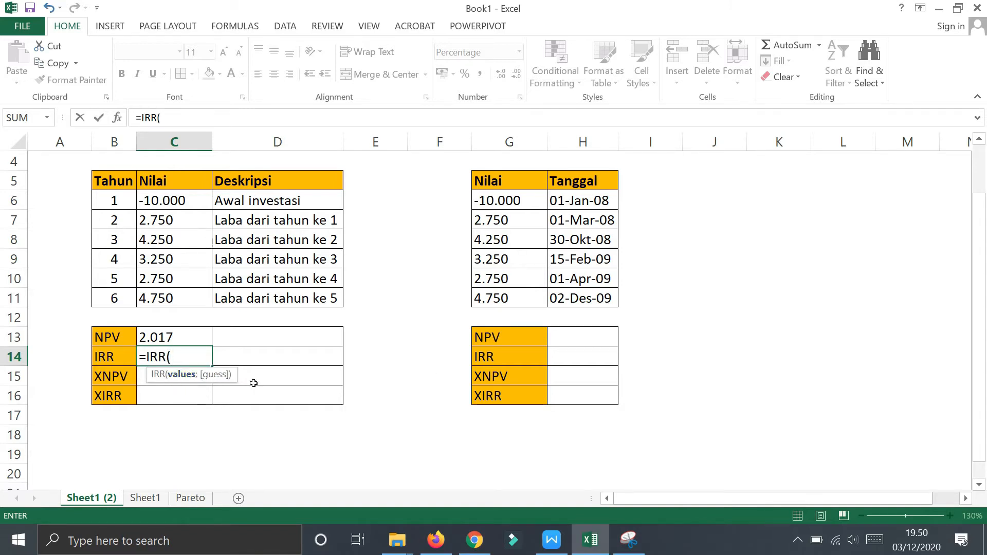
pyautogui.moveTo(180, 200); pyautogui.dragTo(171, 302)
pyautogui.write(';')
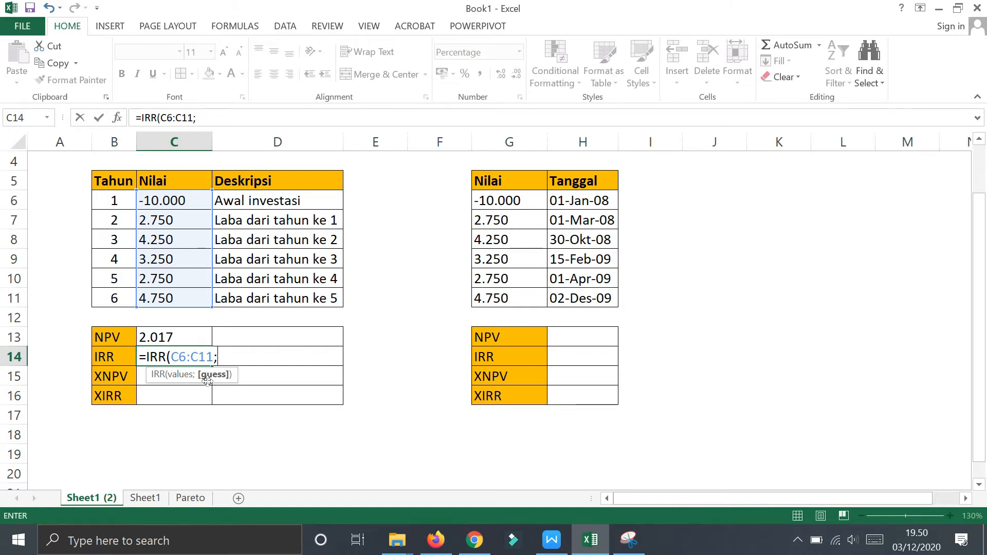
pyautogui.write(')')
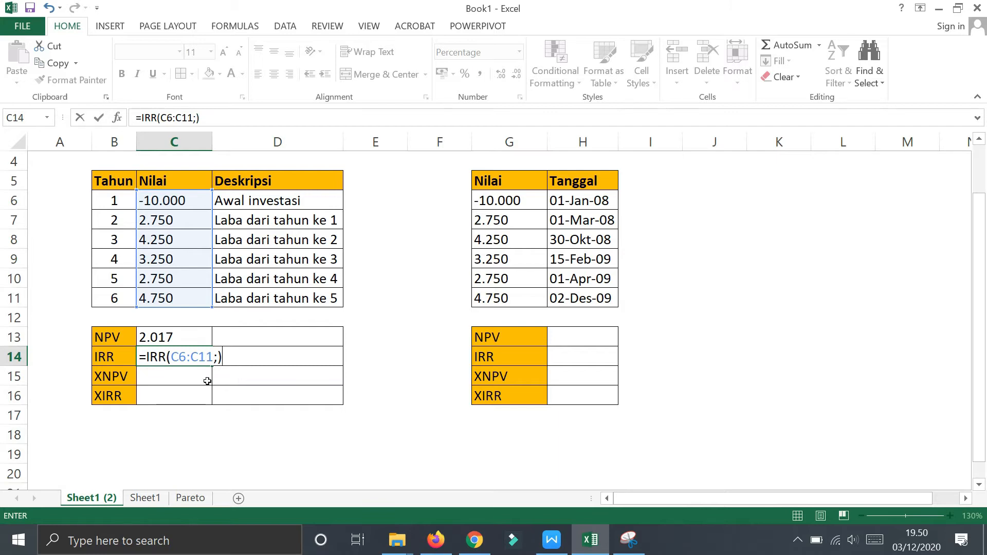
pyautogui.press('Return')
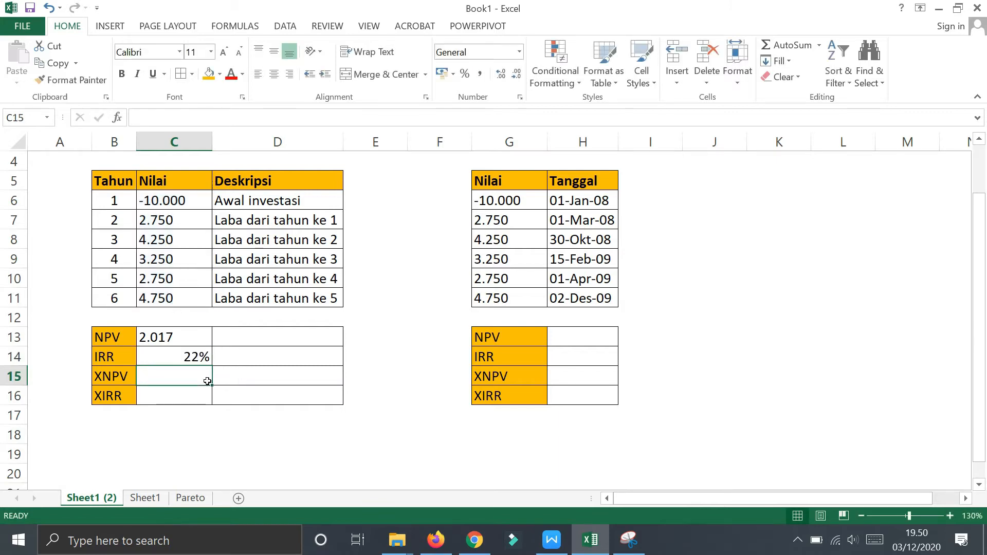
# Step: Right-align the NPV and IRR results in C13:C14 and the Nilai values in C6:C11
pyautogui.moveTo(191, 341); pyautogui.dragTo(198, 358)
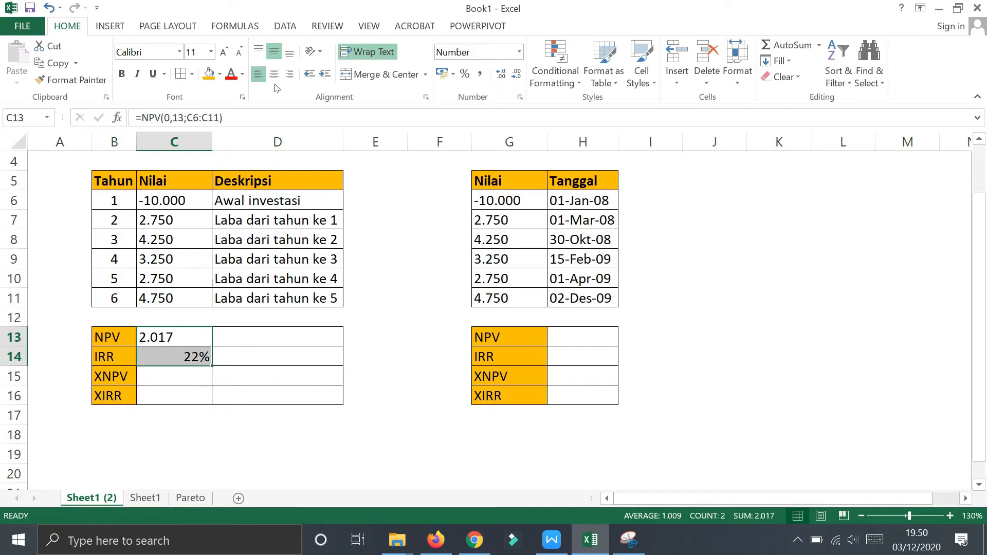
pyautogui.click(290, 74)
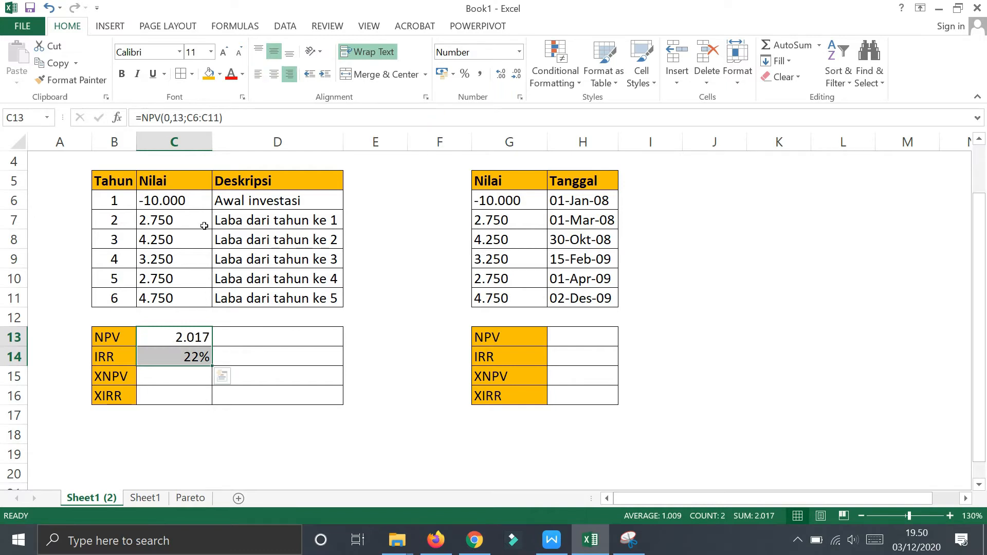
pyautogui.moveTo(184, 201); pyautogui.dragTo(184, 298)
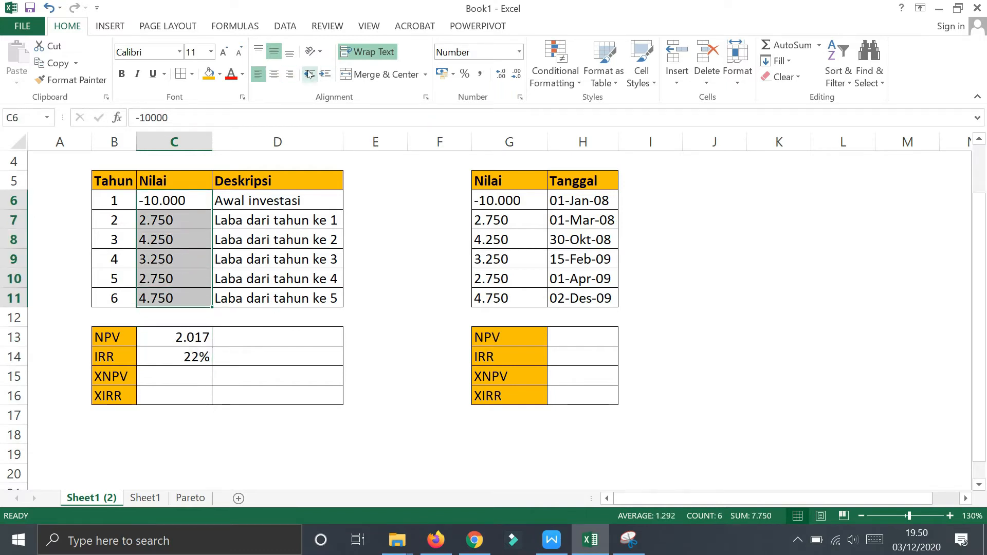
pyautogui.click(289, 74)
pyautogui.click(277, 454)
pyautogui.click(396, 419)
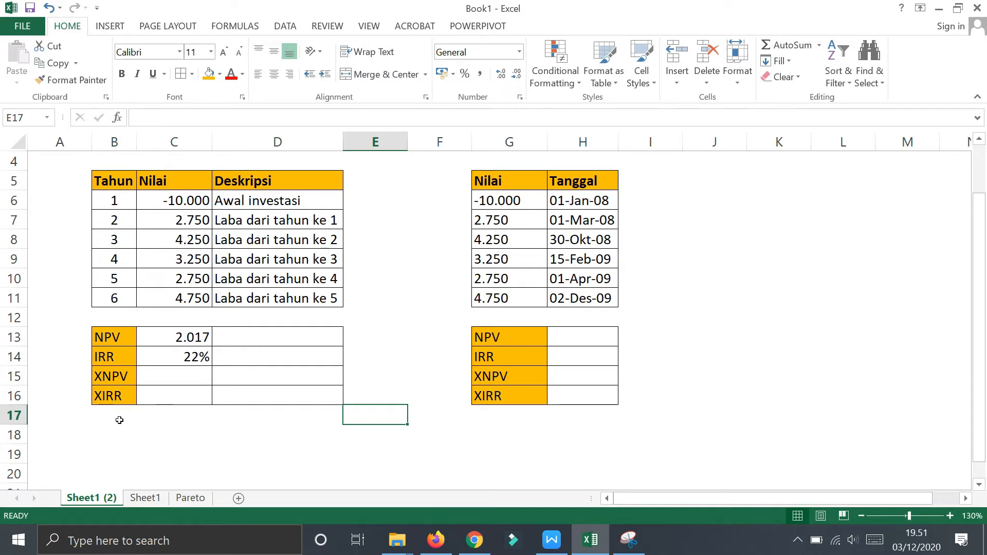
# Step: Try to enter an XNPV formula in H15 with only the cash flow values G6:G11 as its argument
pyautogui.moveTo(599, 200); pyautogui.dragTo(588, 298)
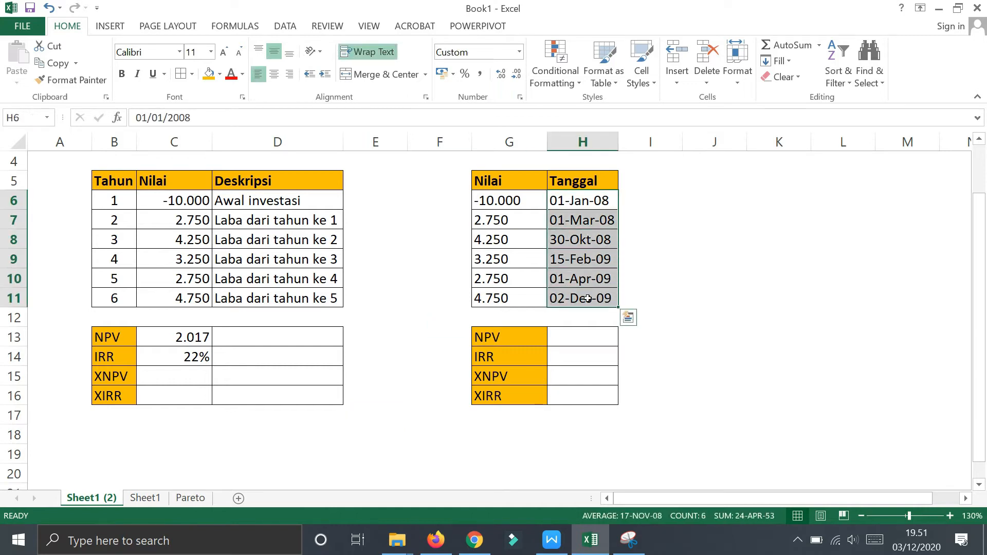
pyautogui.click(567, 374)
pyautogui.write('=')
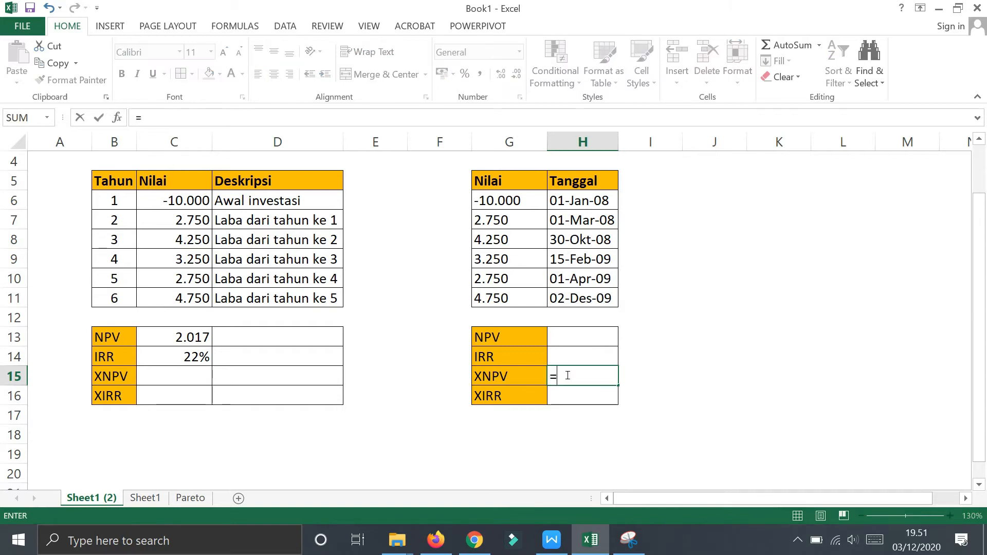
pyautogui.write('xnp')
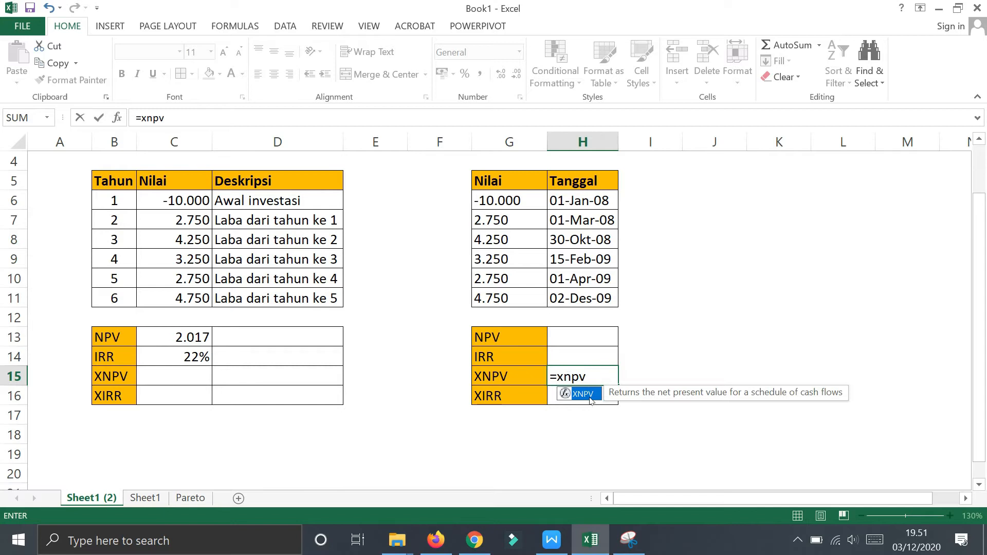
pyautogui.write('v')
pyautogui.doubleClick(584, 395)
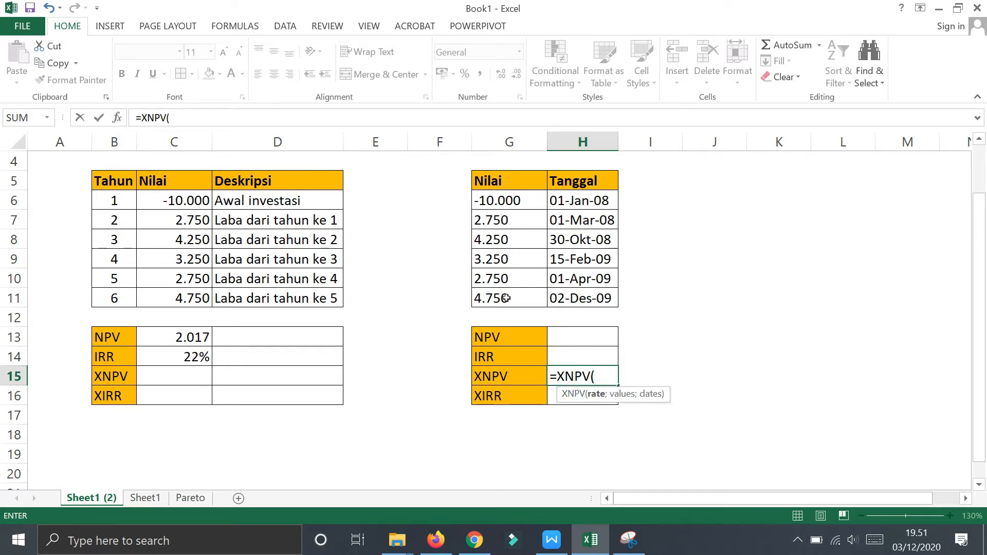
pyautogui.moveTo(496, 201); pyautogui.dragTo(509, 300)
pyautogui.write(')')
pyautogui.press('Return')
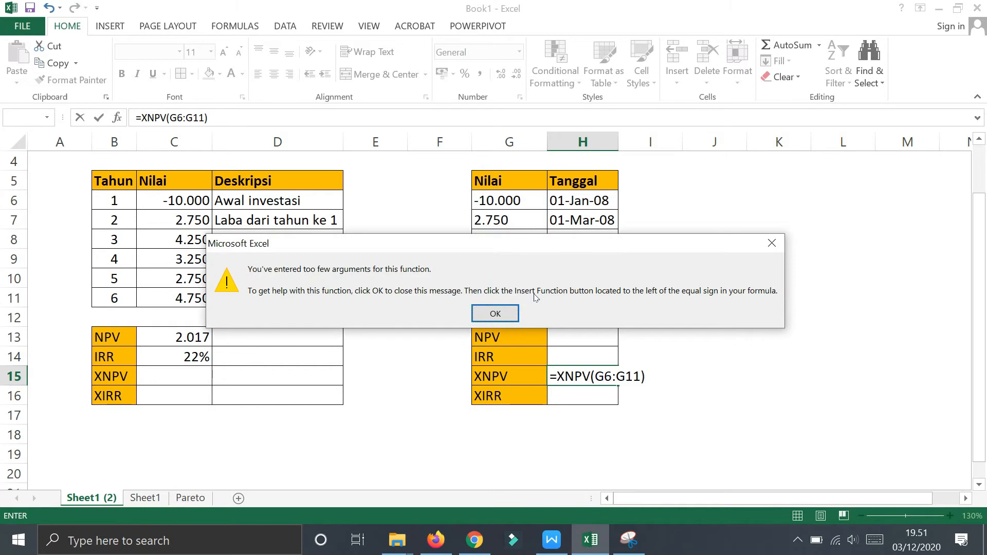
pyautogui.click(517, 311)
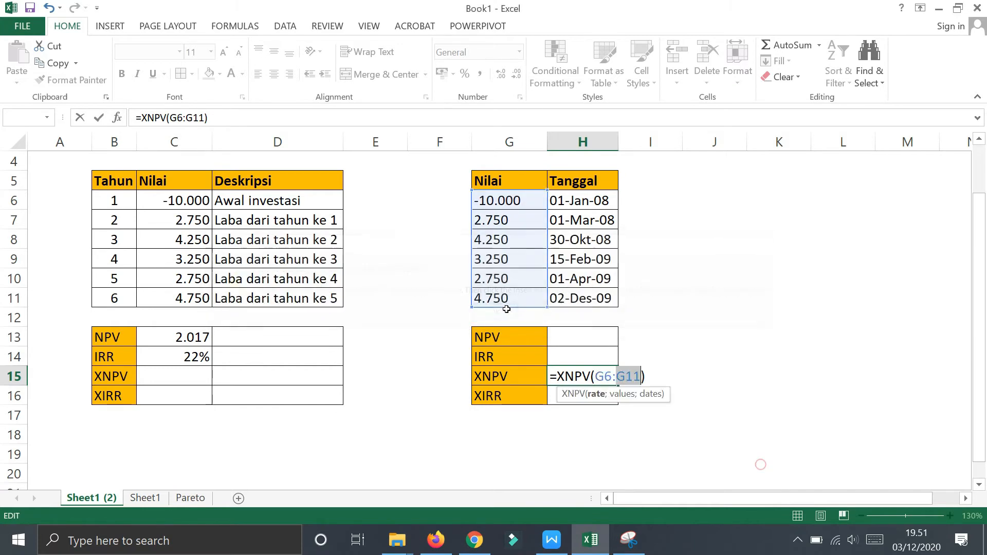
# Step: Complete the XNPV formula in H15 with rate 0,13, cash flows G6:G11 and dates H6:H11
pyautogui.click(596, 379)
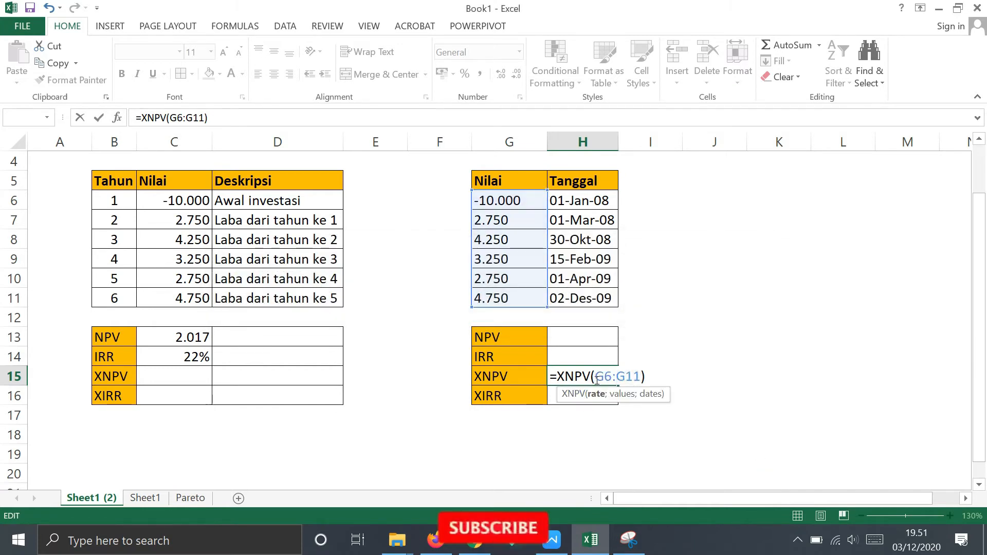
pyautogui.write('0,13;')
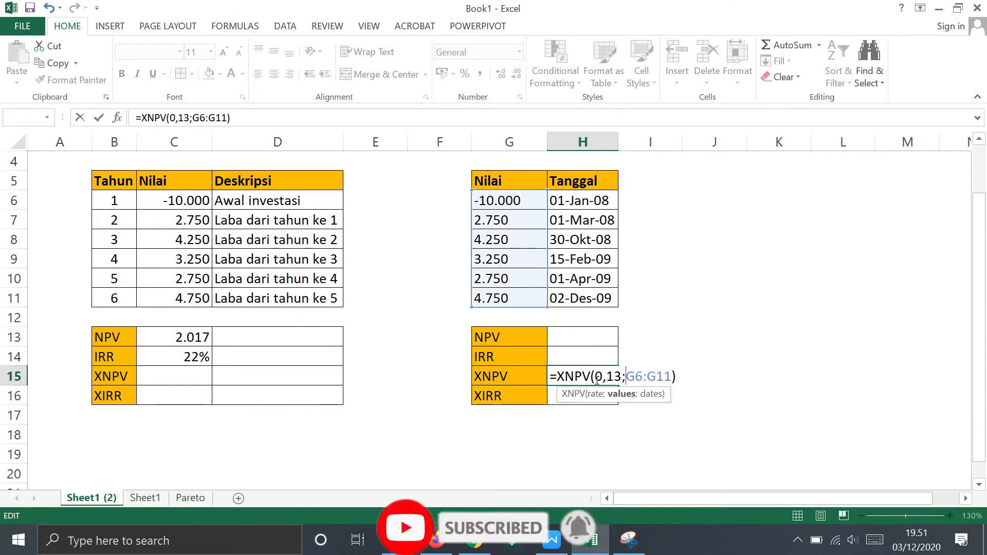
pyautogui.click(673, 376)
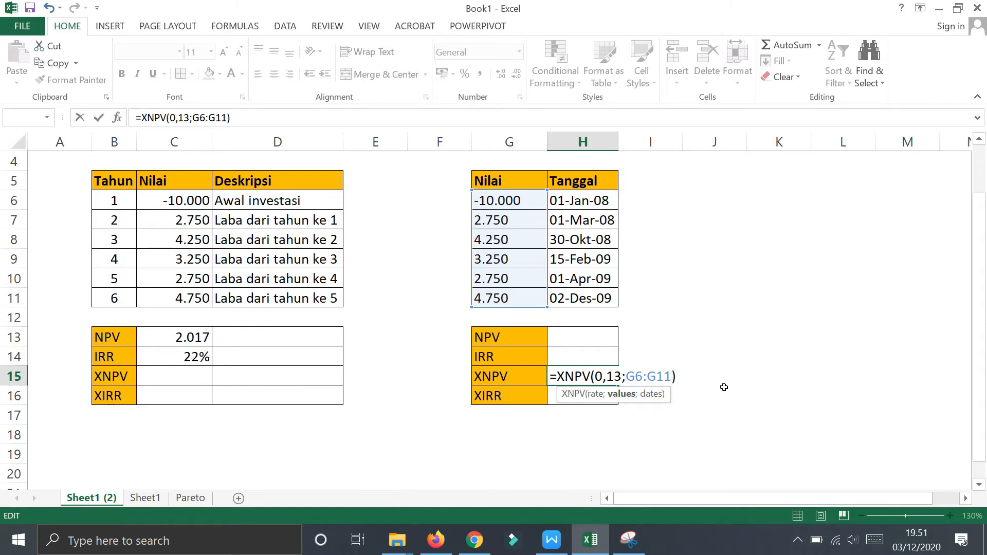
pyautogui.write(';')
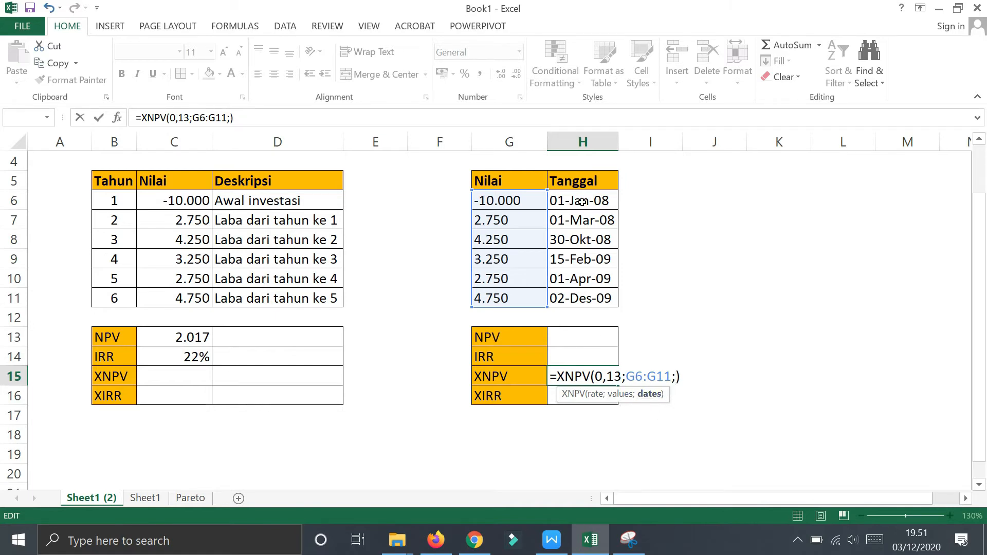
pyautogui.moveTo(581, 201); pyautogui.dragTo(578, 294)
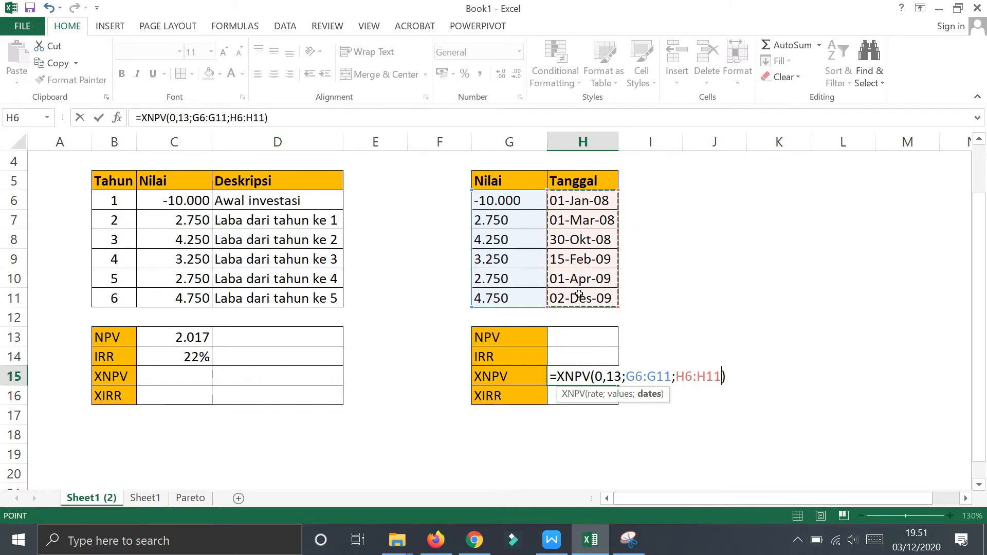
pyautogui.press('Return')
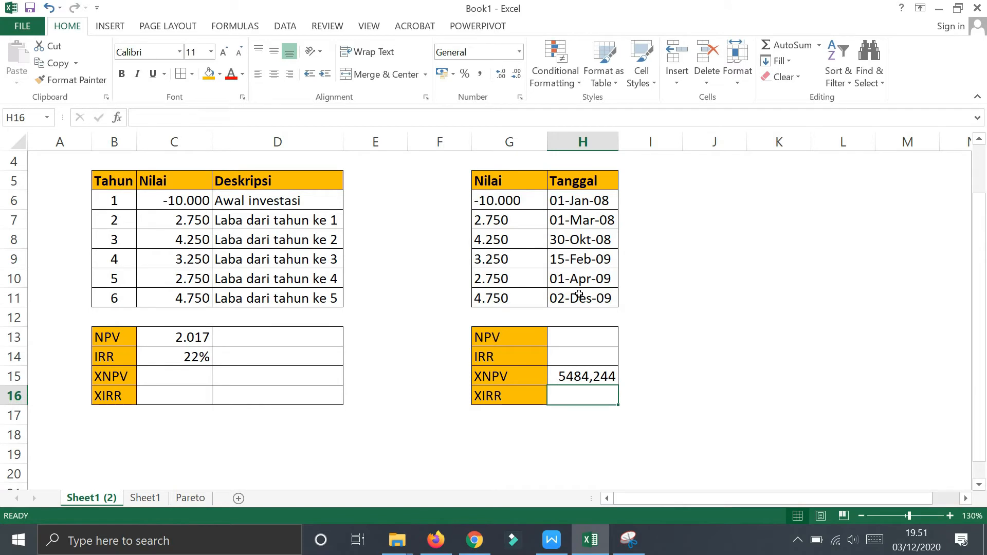
pyautogui.click(591, 360)
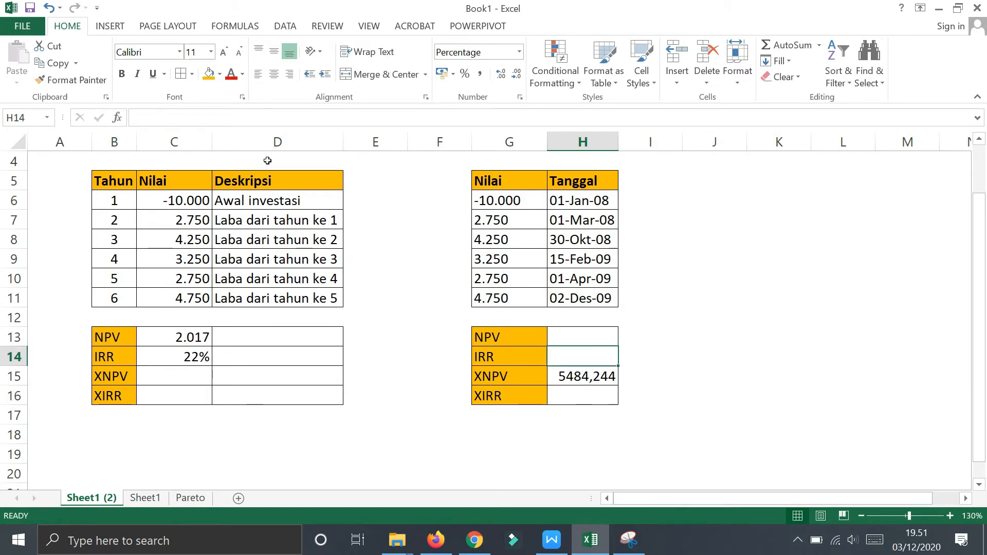
pyautogui.click(653, 378)
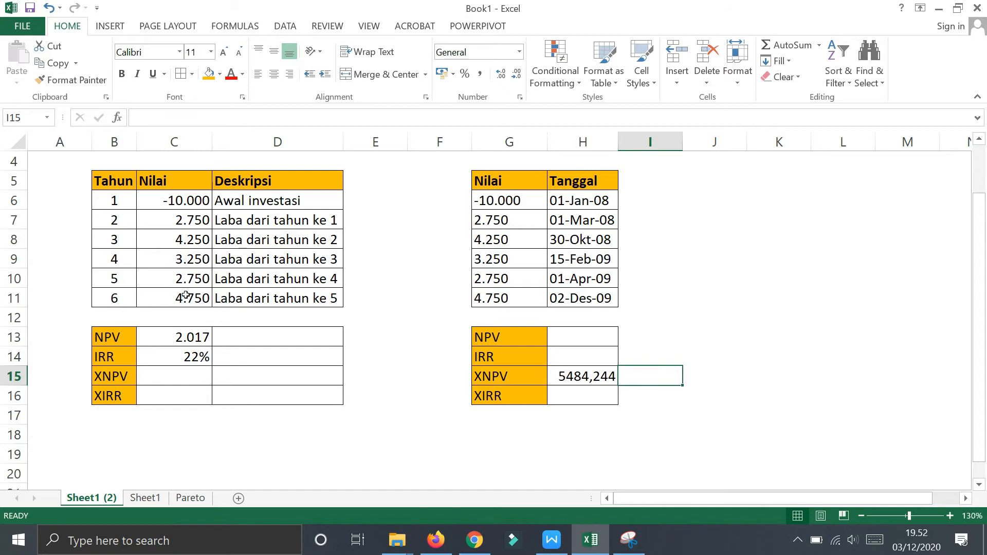
# Step: Calculate the XIRR in H16 from the cash flows G6:G11 and dates H6:H11, leaving the guess argument empty
pyautogui.click(572, 389)
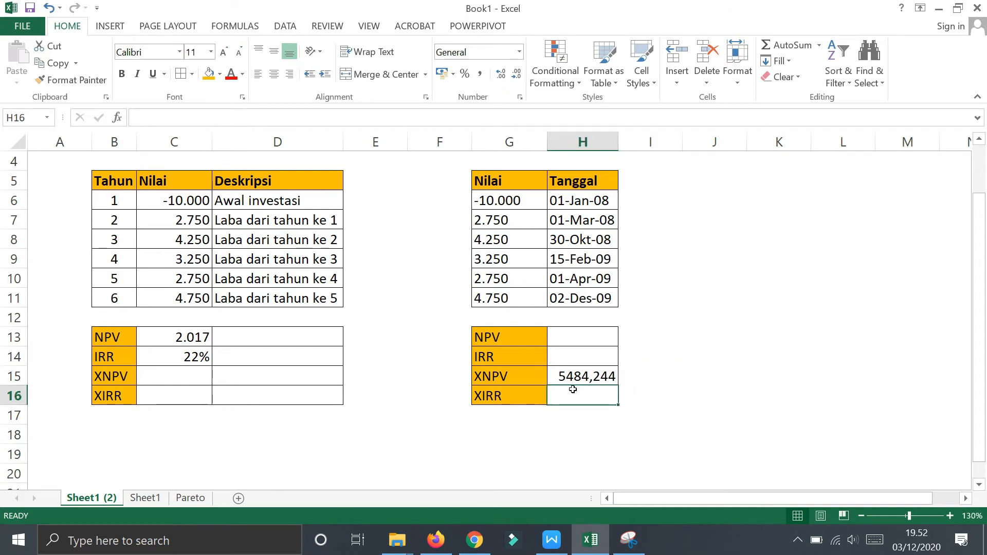
pyautogui.write('=xir')
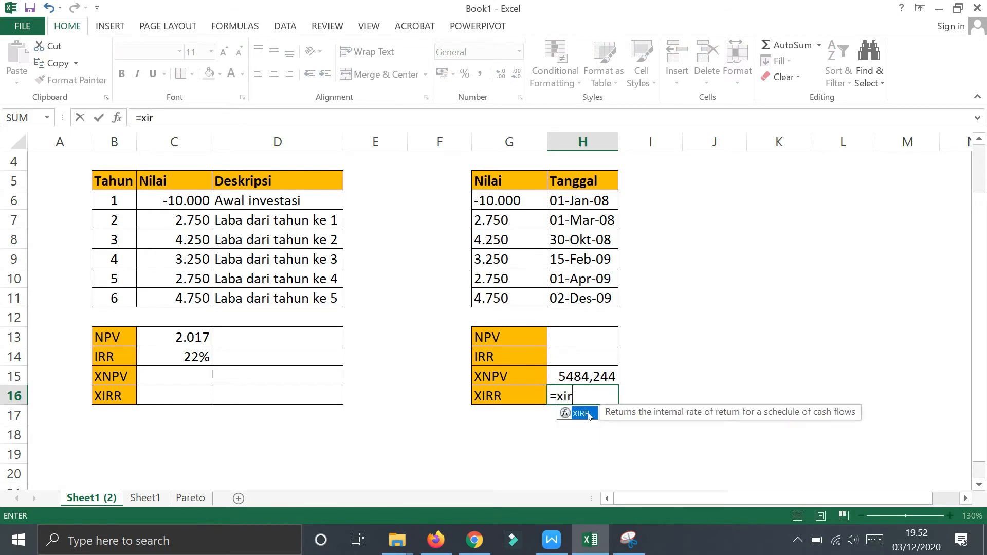
pyautogui.doubleClick(581, 413)
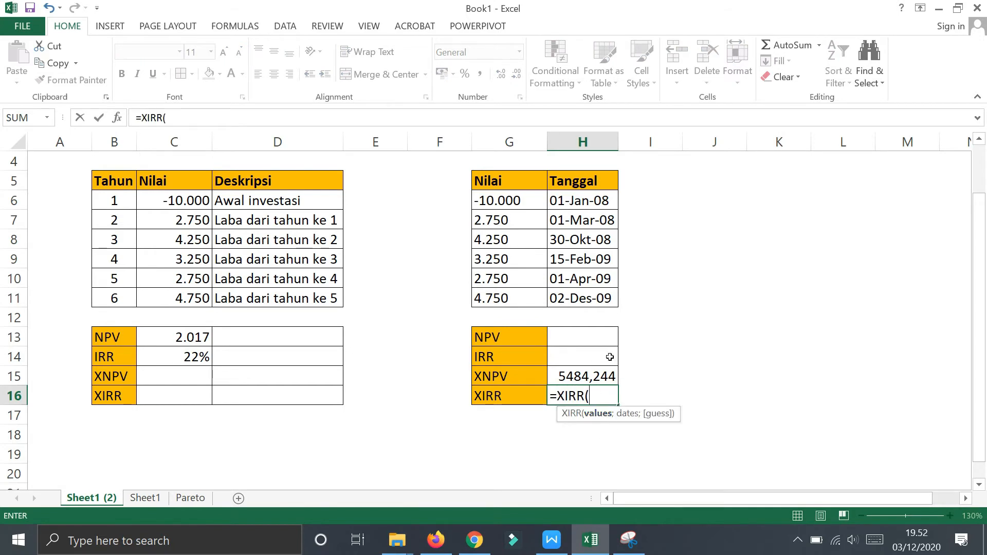
pyautogui.moveTo(501, 199); pyautogui.dragTo(491, 293)
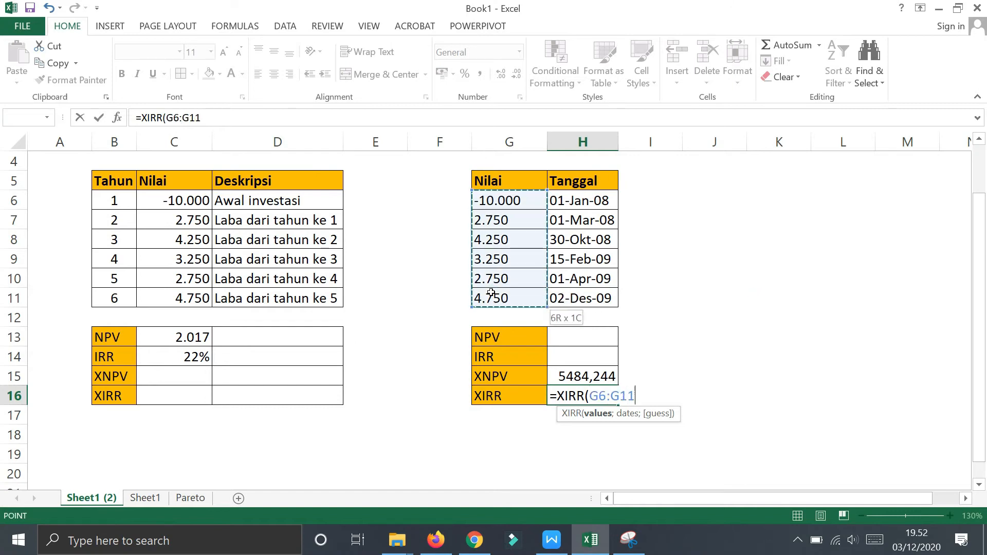
pyautogui.write(';')
pyautogui.moveTo(562, 199); pyautogui.dragTo(569, 293)
pyautogui.write(';)')
pyautogui.press('Return')
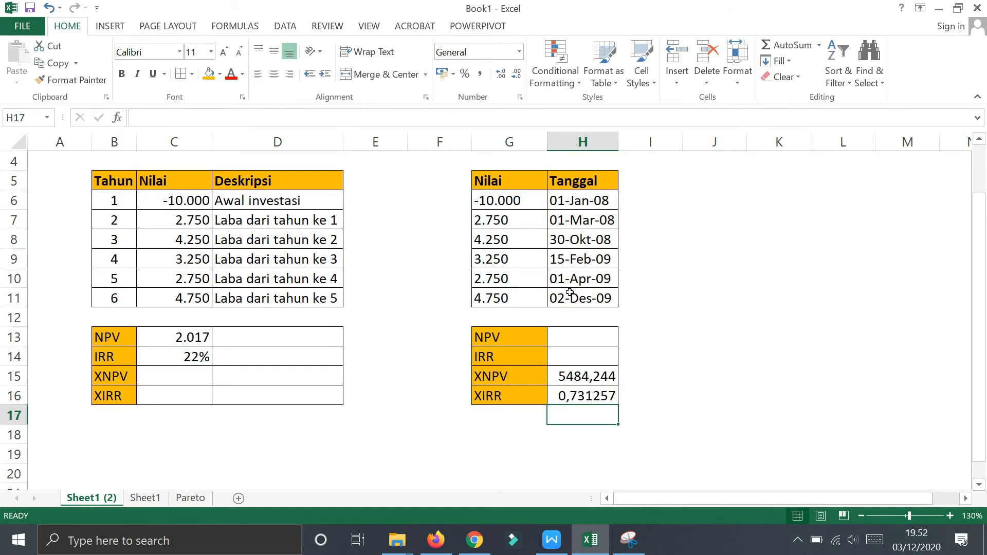
# Step: Format the XIRR result in H16 as a percentage without decimals
pyautogui.click(578, 397)
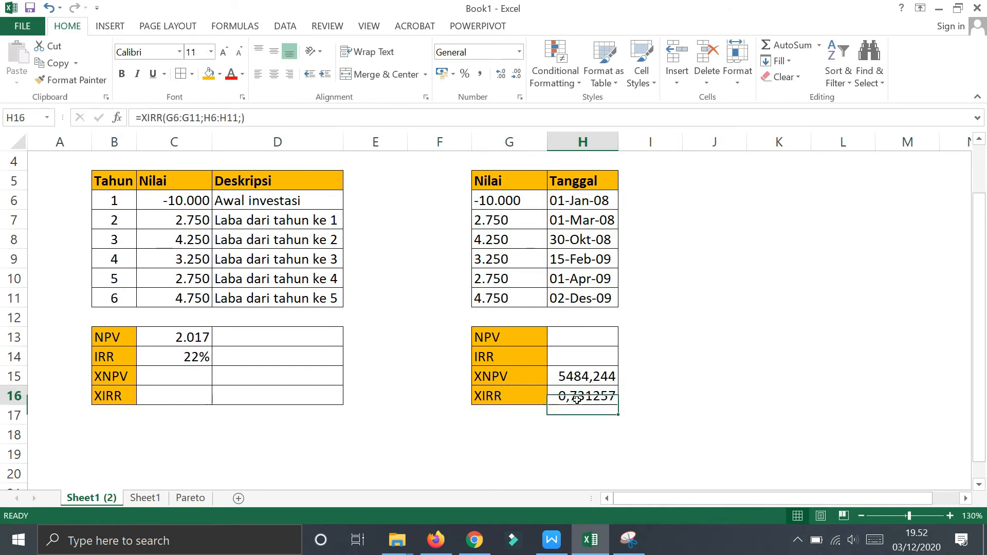
pyautogui.click(464, 74)
pyautogui.click(742, 362)
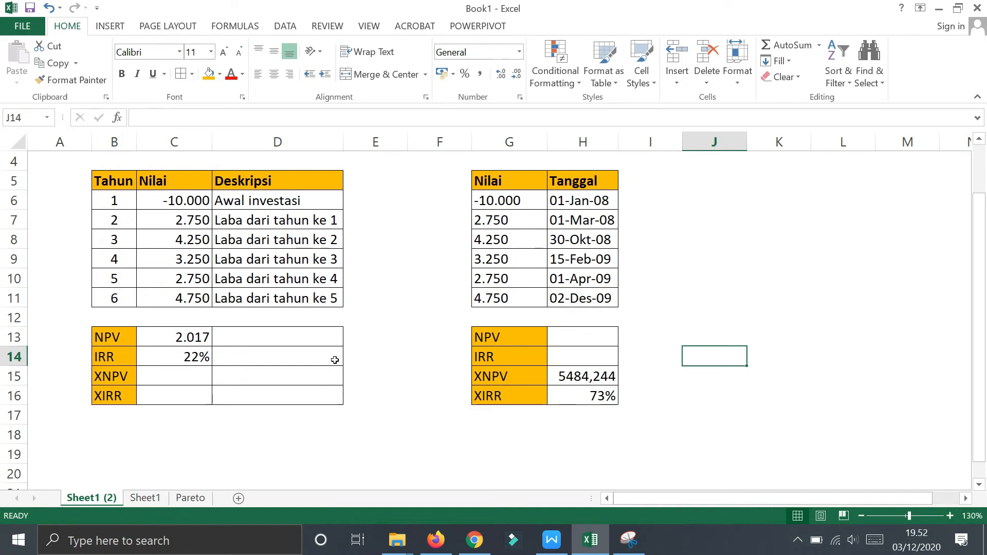
# Step: Calculate the NPV in H13 with rate 0,13 and the cash flows G6:G11
pyautogui.click(581, 336)
pyautogui.write('=')
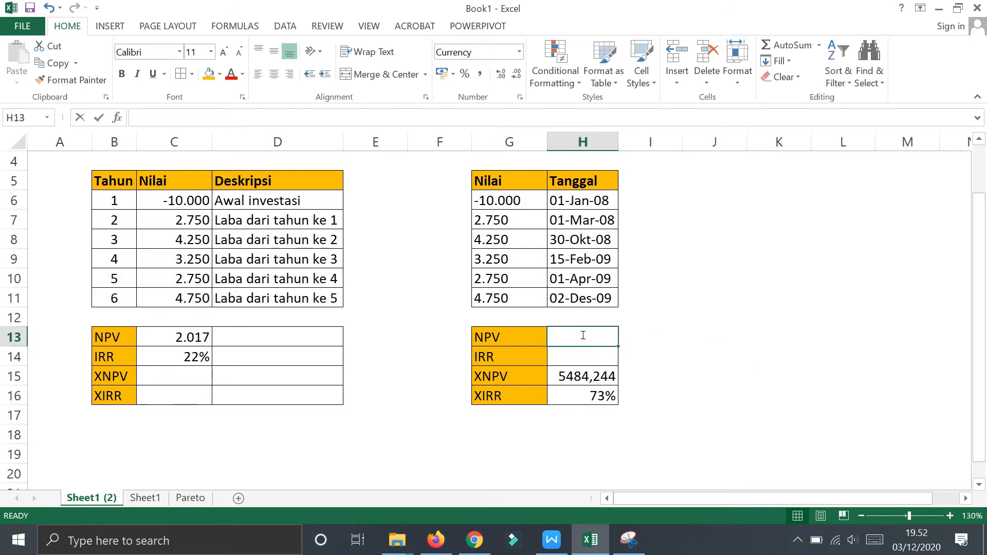
pyautogui.write('npv')
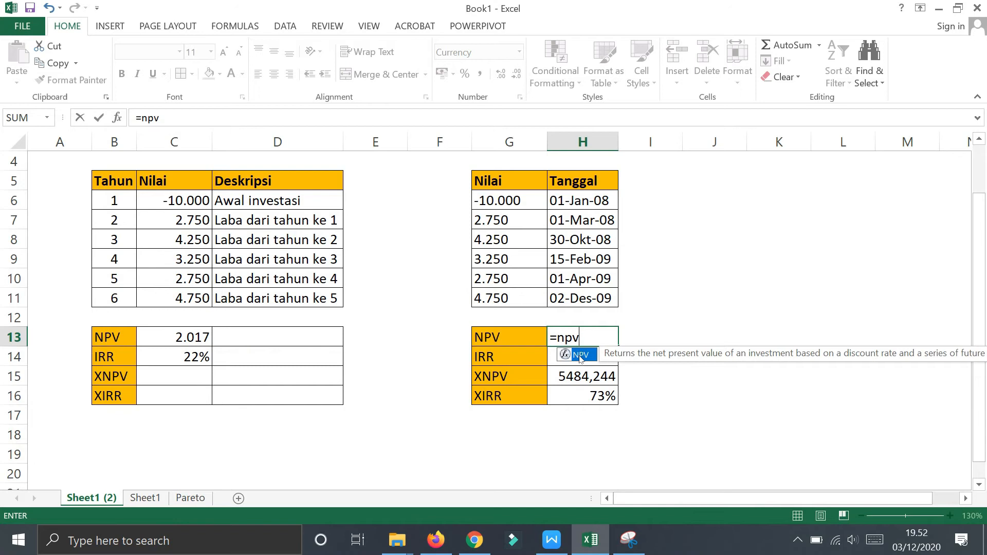
pyautogui.doubleClick(580, 354)
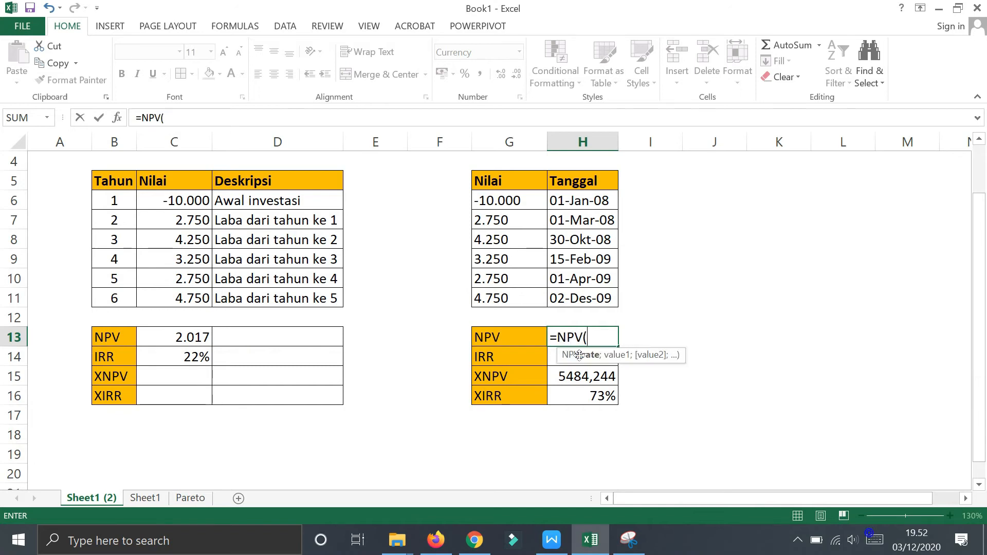
pyautogui.click(502, 198)
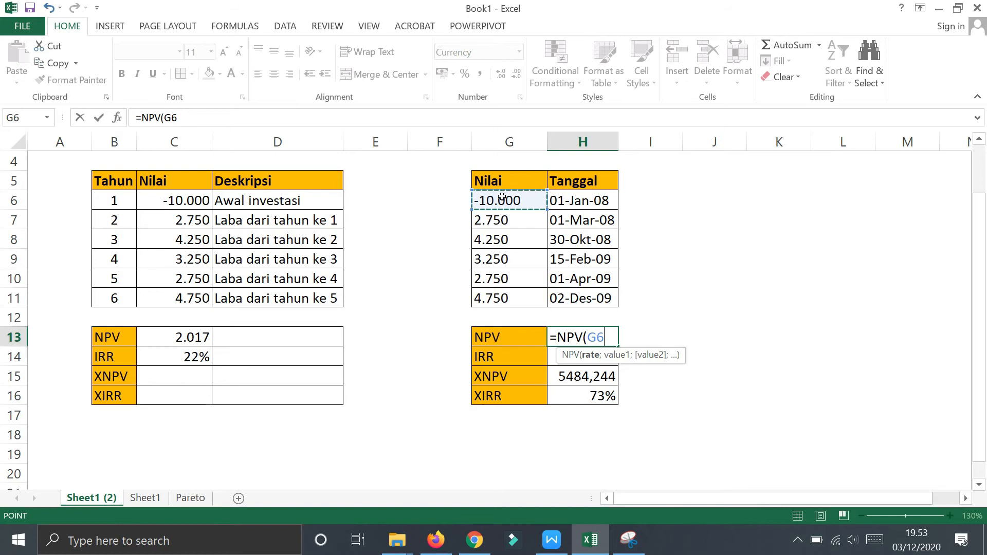
pyautogui.press('BackSpace')
pyautogui.press('BackSpace')
pyautogui.write('0,13;')
pyautogui.moveTo(502, 197); pyautogui.dragTo(513, 294)
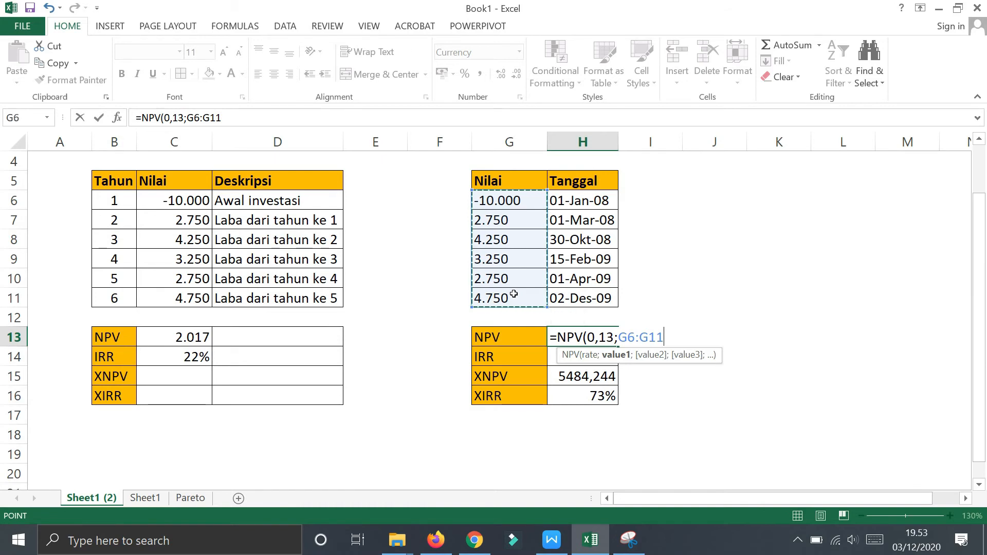
pyautogui.hotkey('ctrl', 'Return')
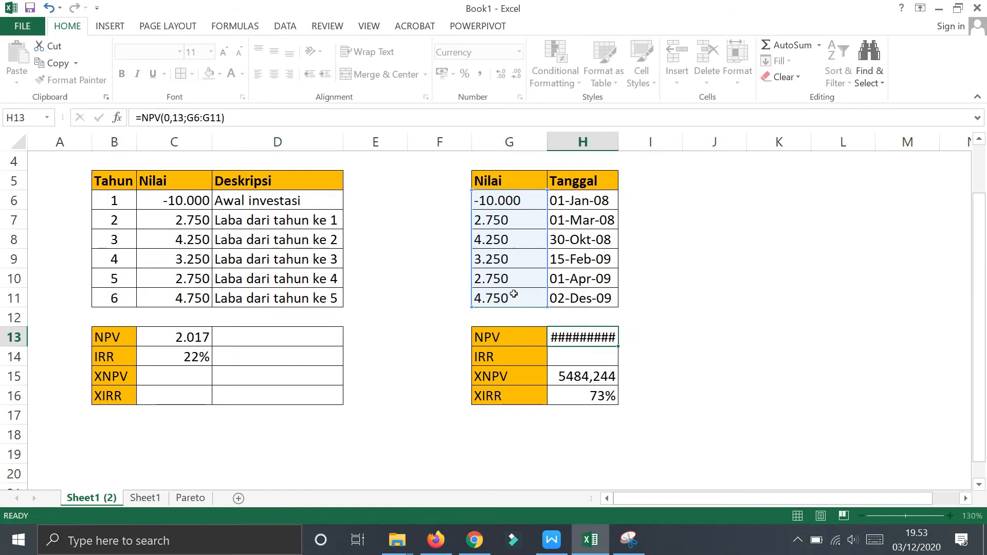
pyautogui.press('Return')
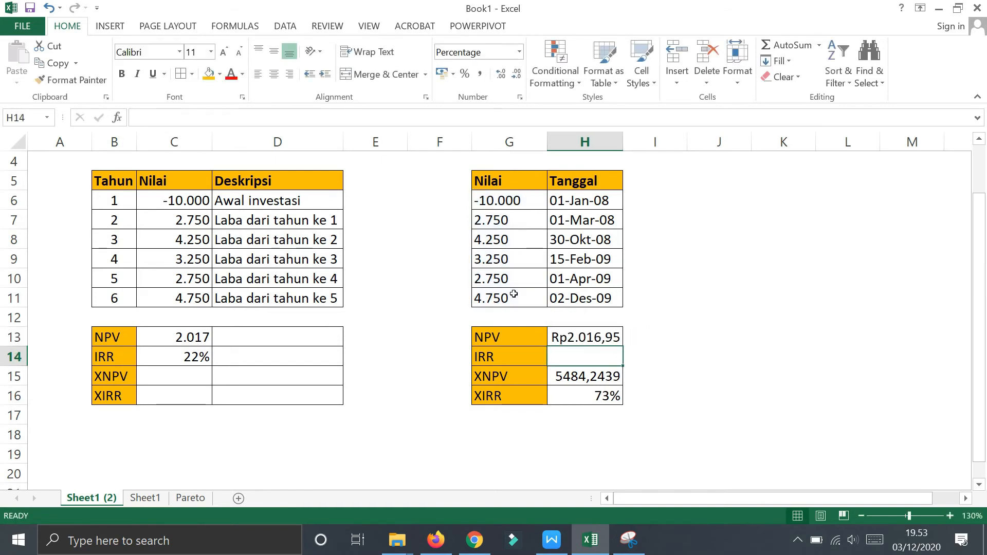
# Step: Copy the cell format of the NPV result in C13 onto the NPV result in H13
pyautogui.click(570, 337)
pyautogui.click(194, 338)
pyautogui.click(71, 80)
pyautogui.click(577, 337)
# Step: Calculate the IRR in H14 from the cash flows G6:G11, leaving the guess argument empty
pyautogui.click(597, 356)
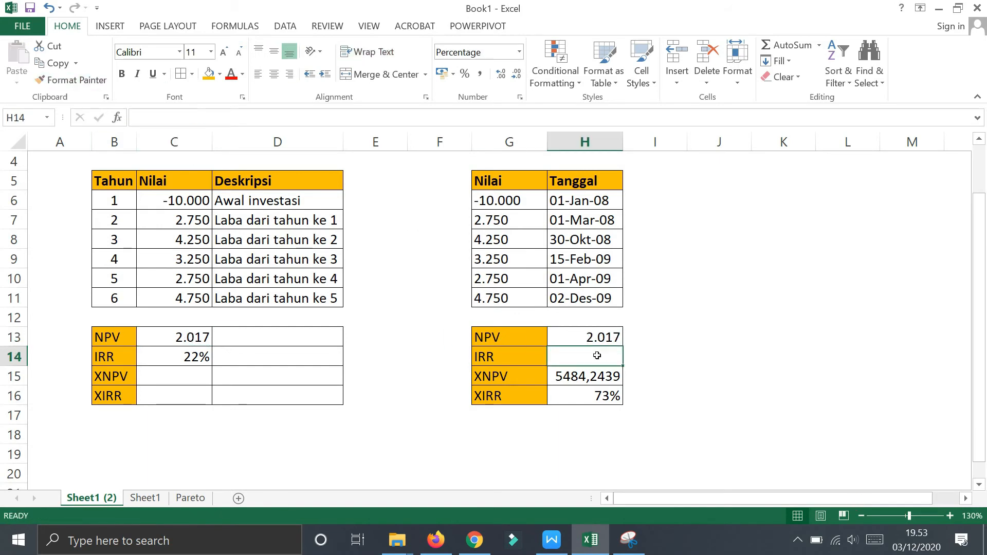
pyautogui.write('=irr')
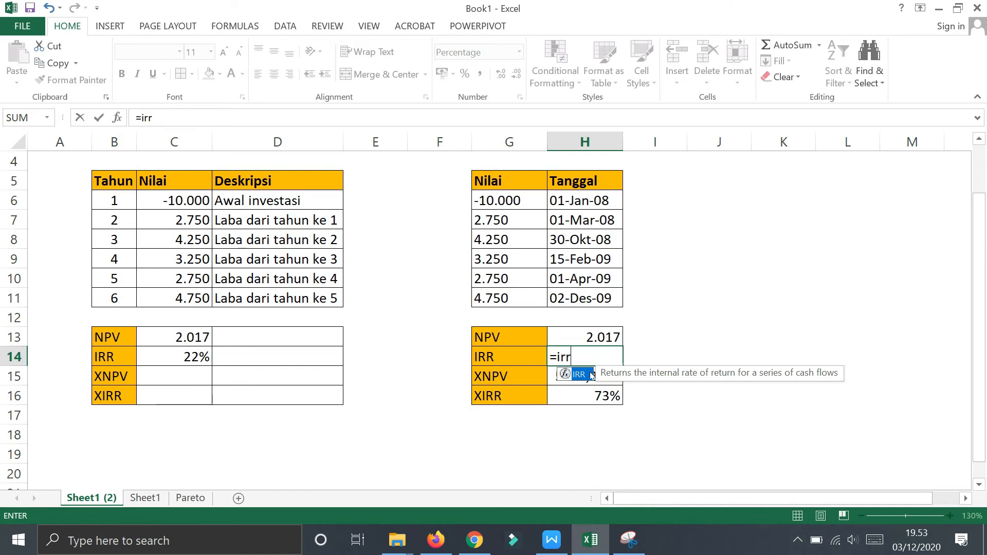
pyautogui.doubleClick(592, 375)
pyautogui.moveTo(516, 200); pyautogui.dragTo(501, 310)
pyautogui.write(';')
pyautogui.press('Return')
pyautogui.click(739, 396)
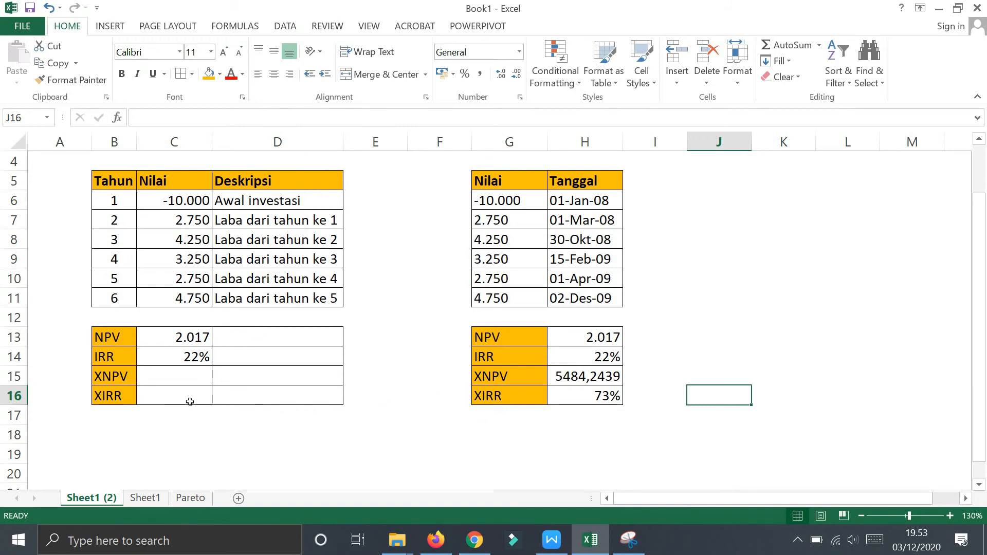
# Step: Calculate the XNPV in C15 with rate 0,13, cash flows C6:C11 and the Tahun numbers B6:B11 as dates
pyautogui.click(187, 373)
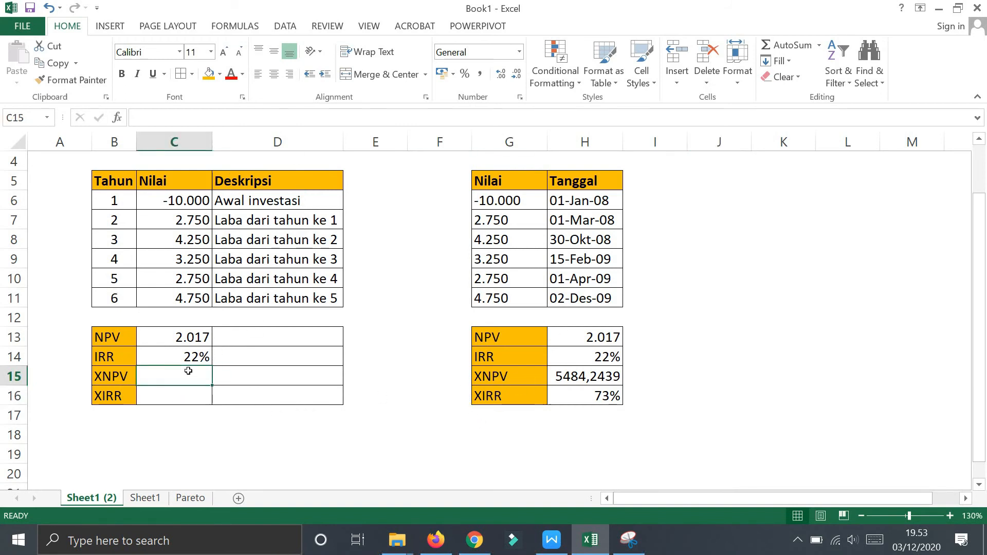
pyautogui.write('=')
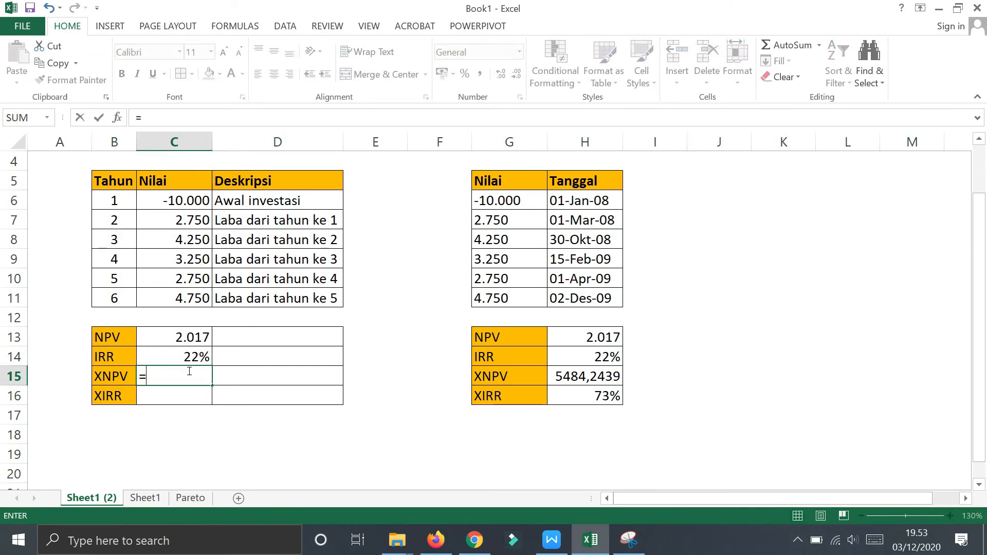
pyautogui.write('xn')
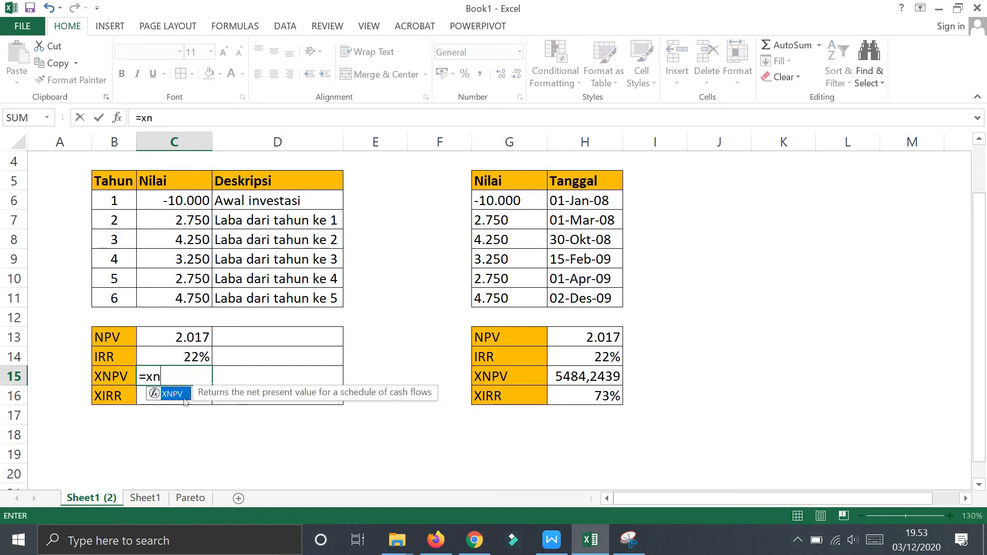
pyautogui.doubleClick(175, 394)
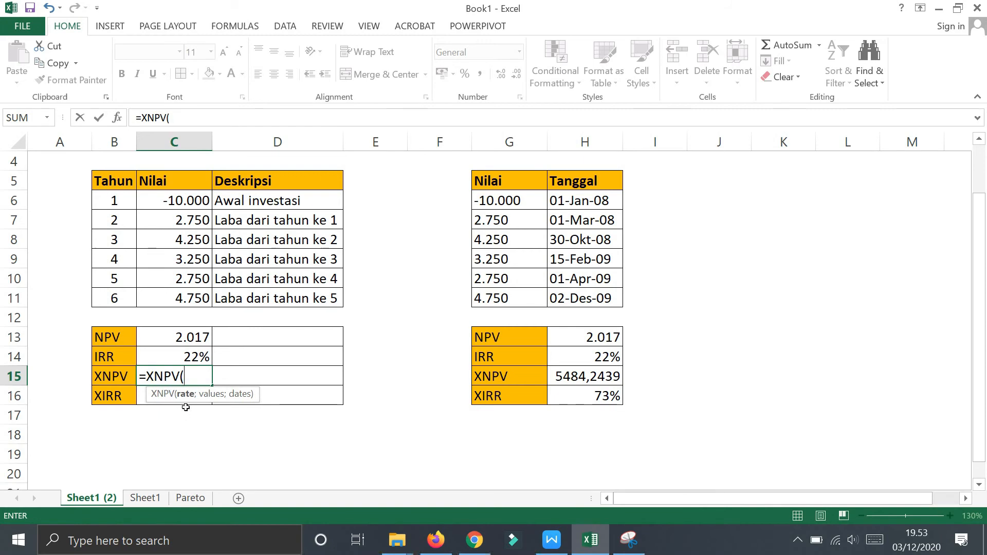
pyautogui.write('0,13;')
pyautogui.moveTo(188, 204); pyautogui.dragTo(178, 291)
pyautogui.write(';')
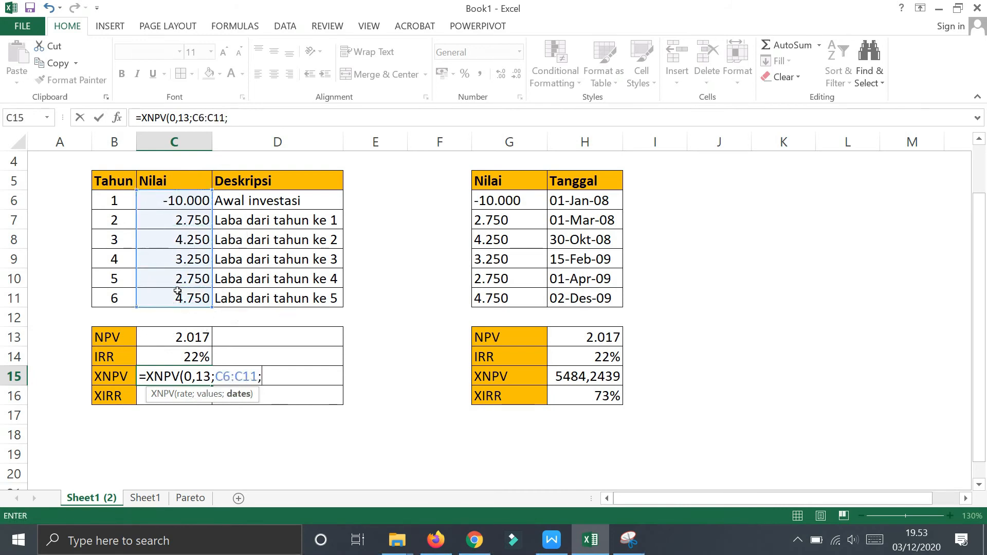
pyautogui.moveTo(114, 201); pyautogui.dragTo(114, 309)
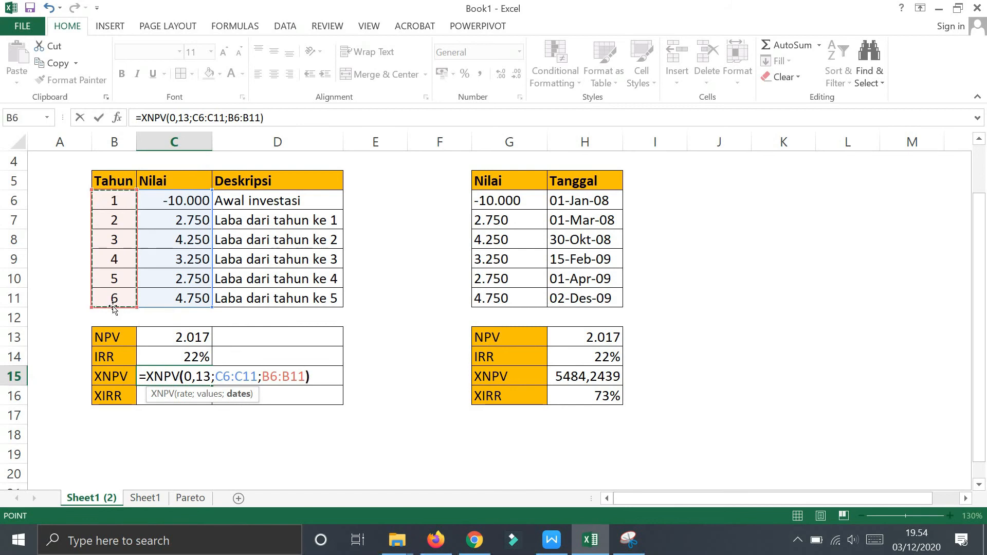
pyautogui.press('Return')
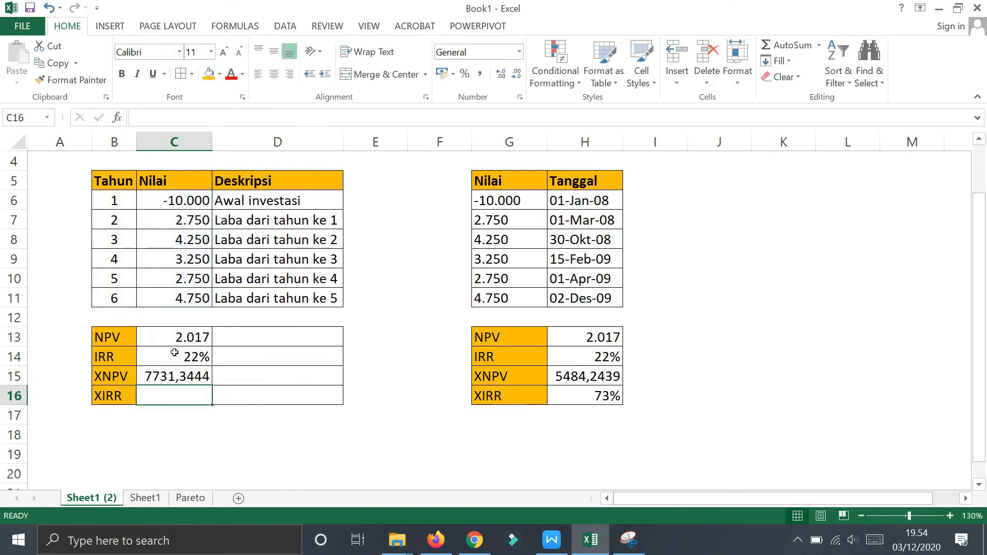
pyautogui.click(161, 375)
# Step: Calculate the XIRR in C16 from cash flows C6:C11 with the Tahun numbers B6:B11 as dates, leaving the guess argument empty
pyautogui.click(196, 396)
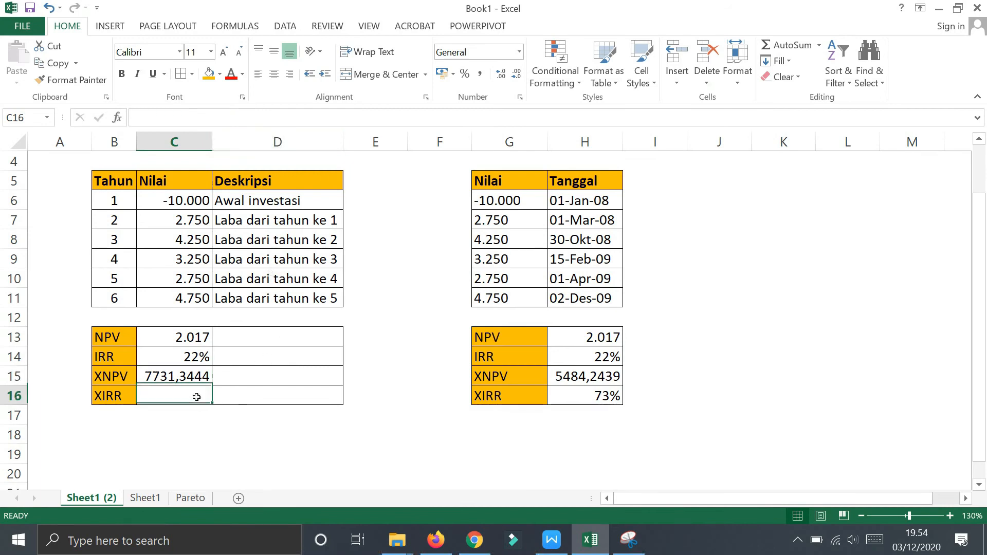
pyautogui.write('=')
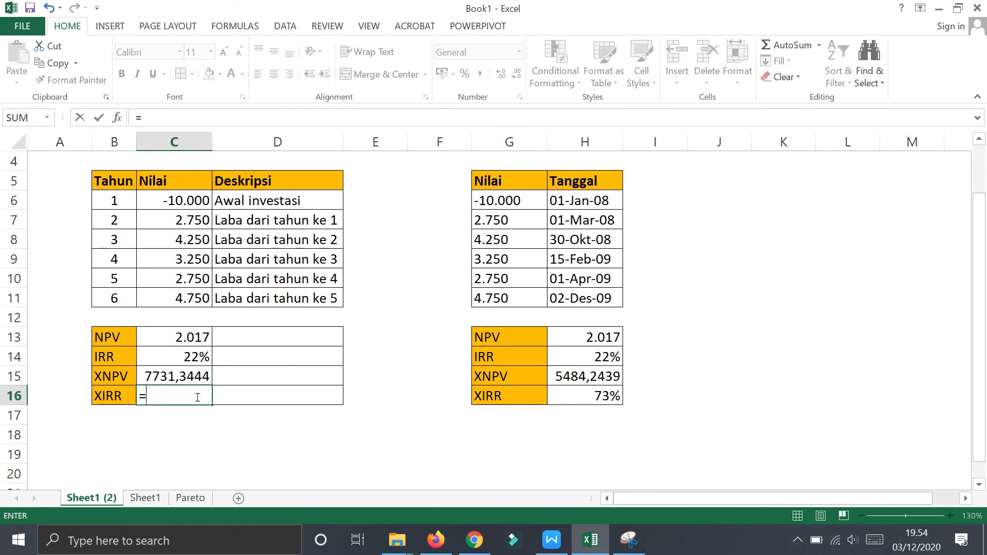
pyautogui.write('xirr')
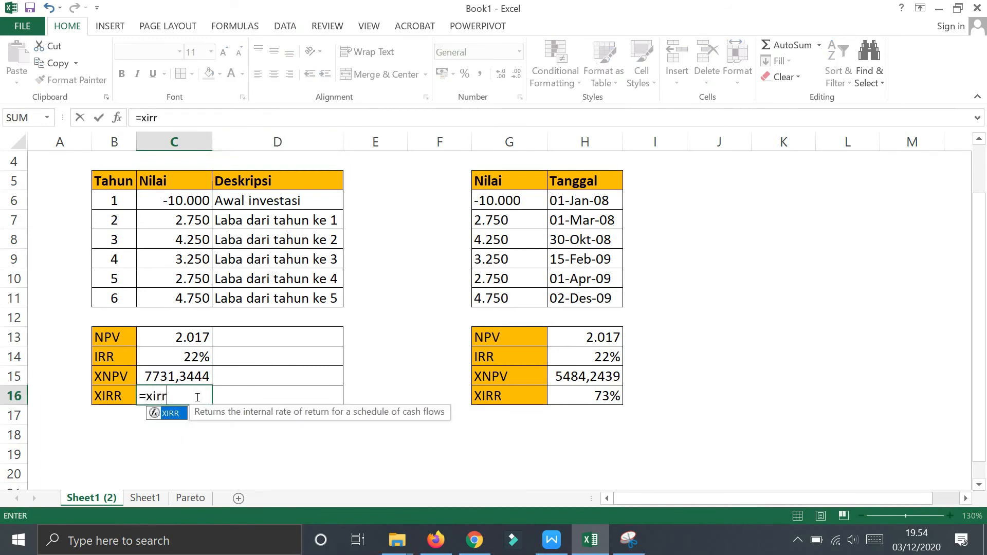
pyautogui.doubleClick(180, 417)
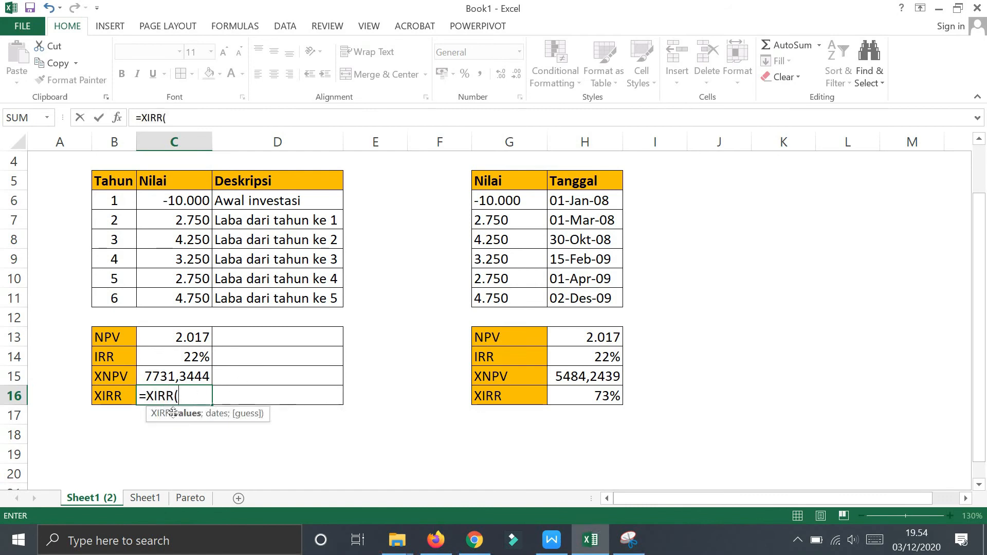
pyautogui.moveTo(163, 197); pyautogui.dragTo(169, 302)
pyautogui.write(';')
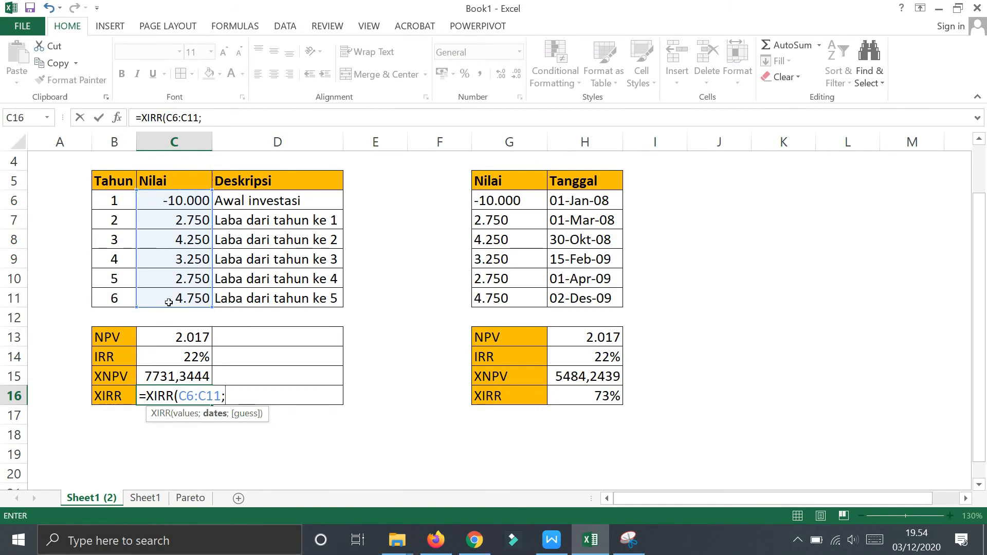
pyautogui.moveTo(113, 198); pyautogui.dragTo(107, 292)
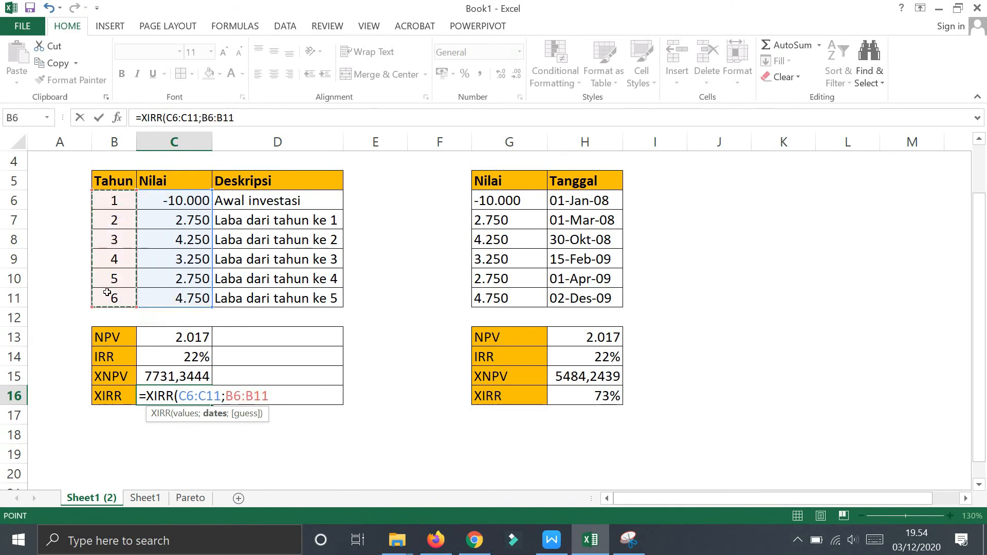
pyautogui.write(';')
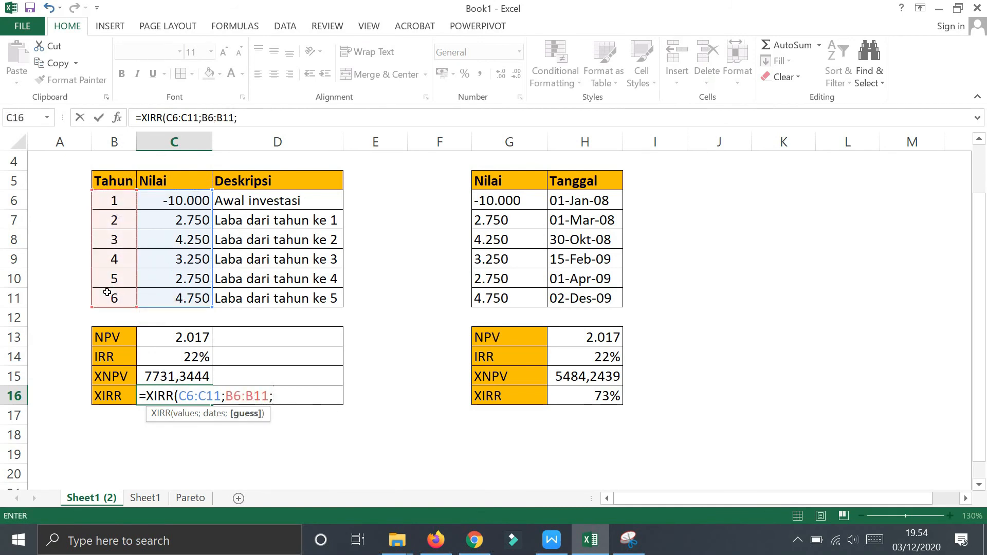
pyautogui.write(')')
pyautogui.press('Return')
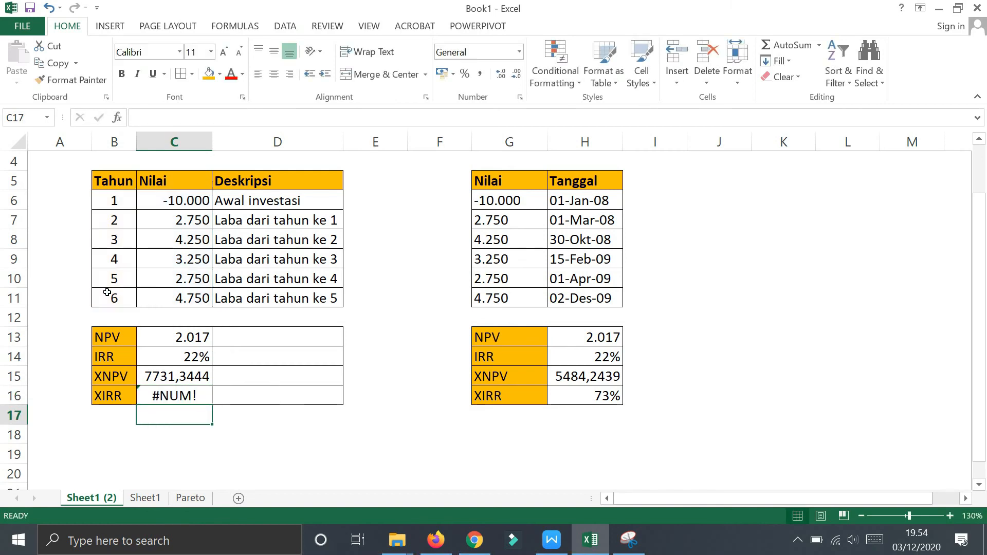
pyautogui.click(181, 400)
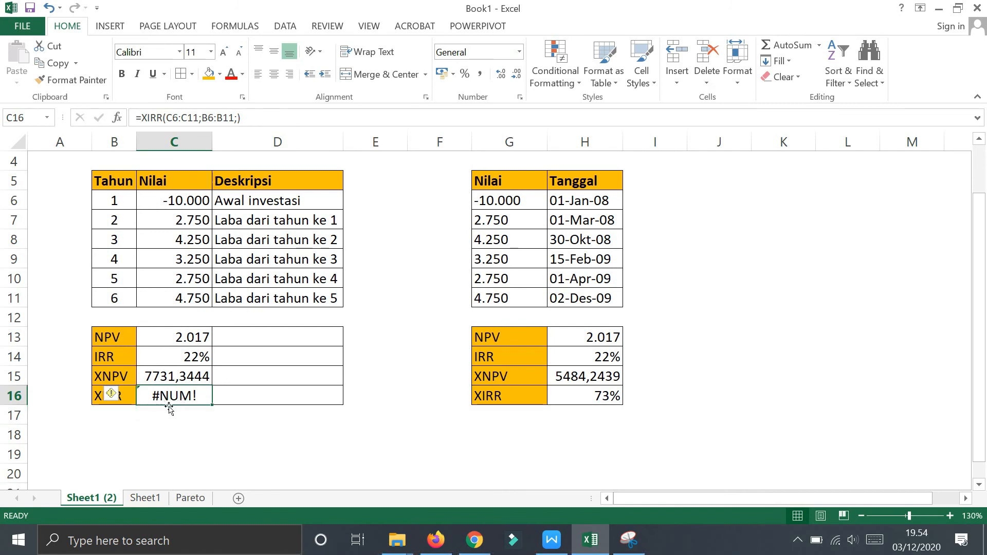
pyautogui.moveTo(123, 198); pyautogui.dragTo(135, 280)
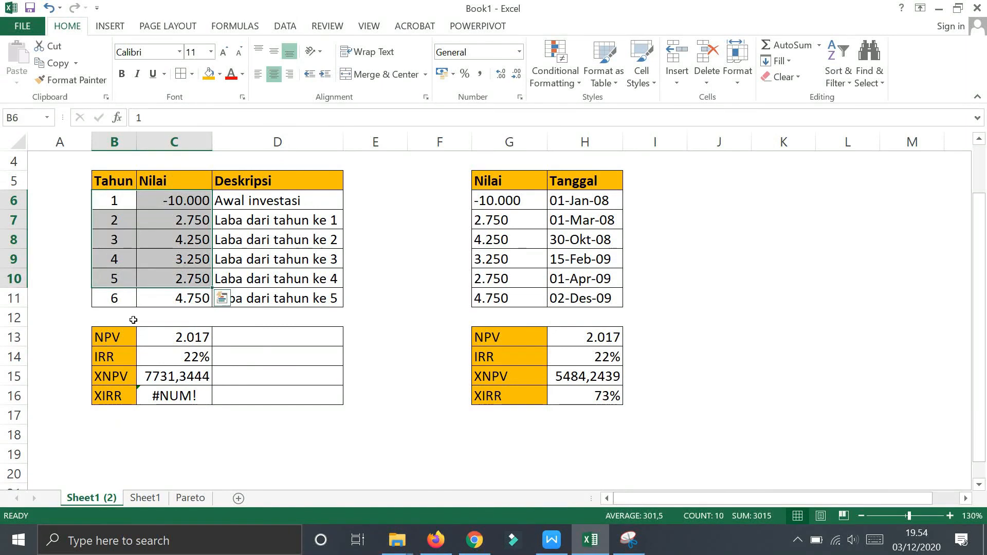
pyautogui.click(117, 376)
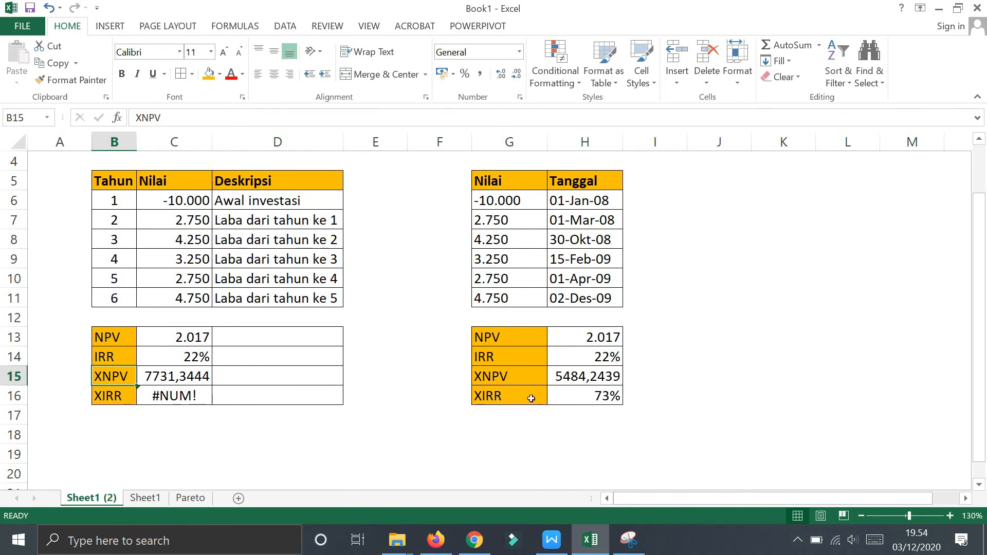
# Step: Fill the XNPV and XIRR results of the dated cash flow table, H15:H16, with standard yellow
pyautogui.moveTo(559, 378); pyautogui.dragTo(581, 396)
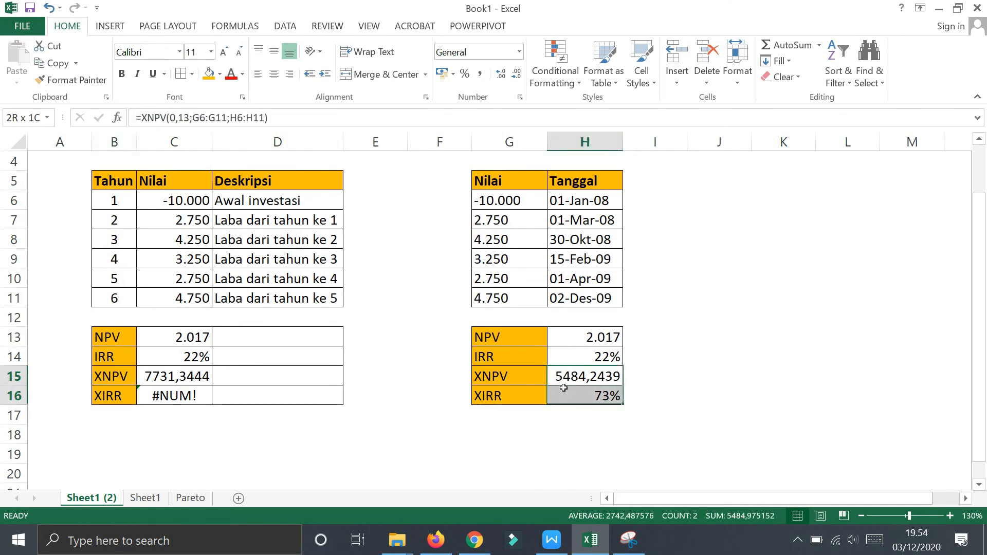
pyautogui.click(219, 74)
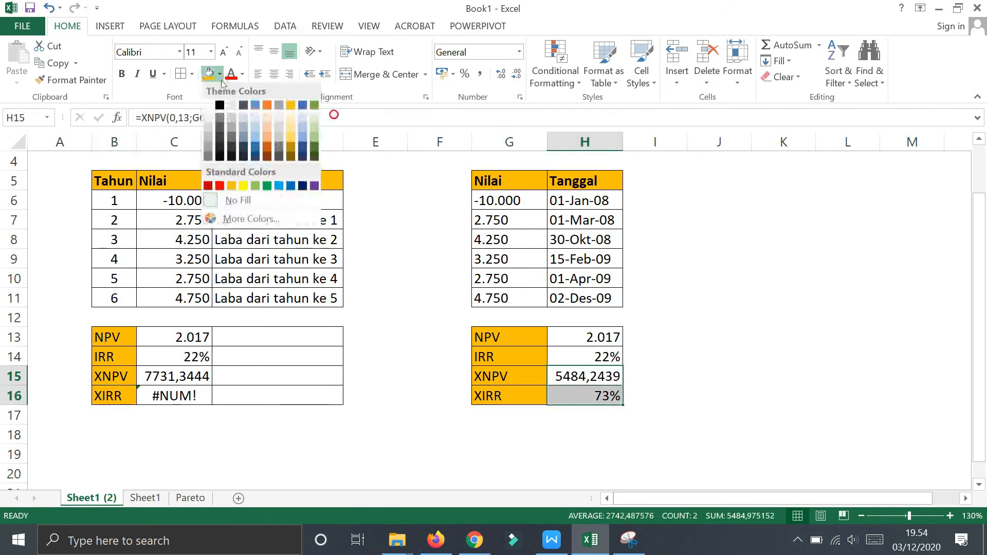
pyautogui.click(244, 186)
# Step: Fill the NPV and IRR results of the yearly cash flow table, C13:C14, with the same yellow
pyautogui.moveTo(175, 337); pyautogui.dragTo(174, 357)
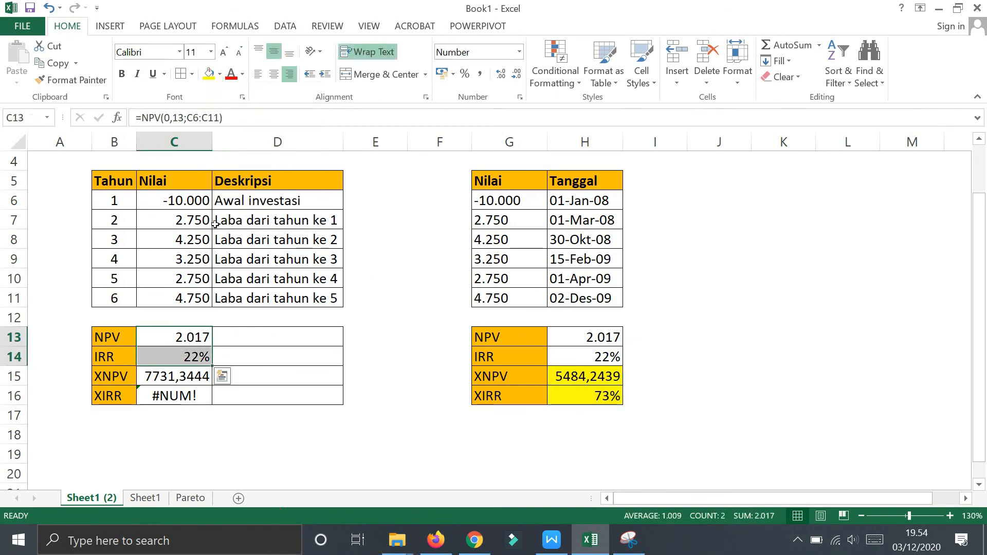
pyautogui.click(210, 75)
pyautogui.click(403, 374)
pyautogui.click(433, 449)
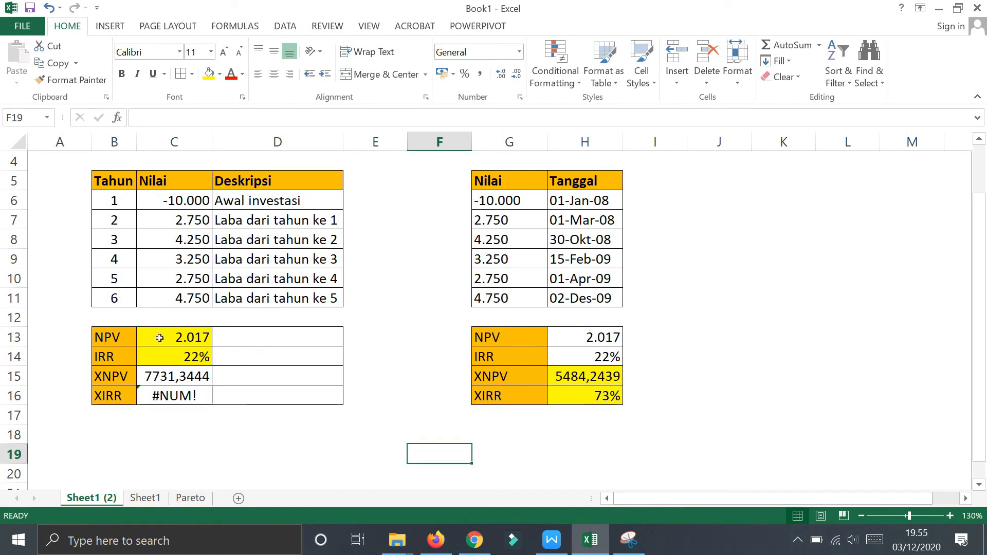
pyautogui.moveTo(115, 337); pyautogui.dragTo(115, 350)
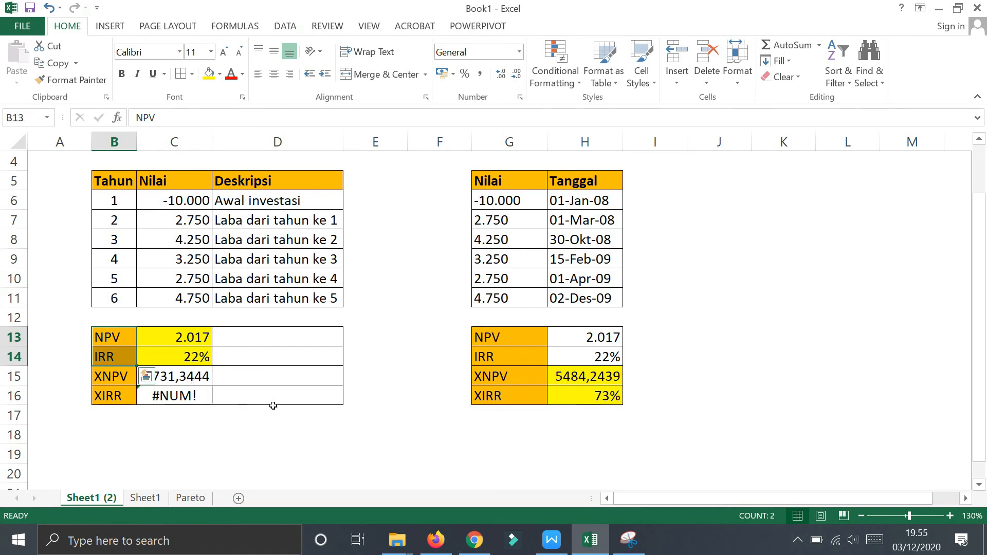
pyautogui.click(373, 389)
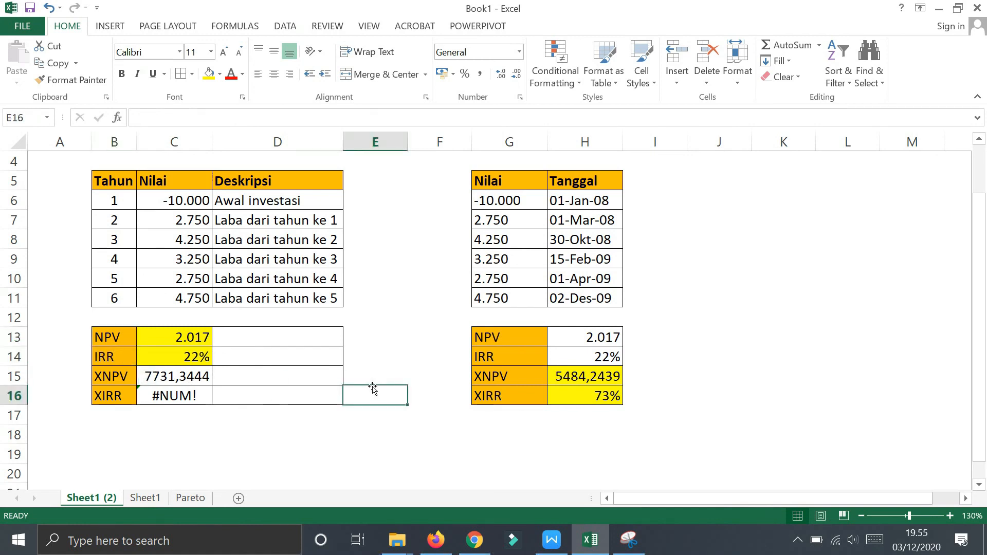